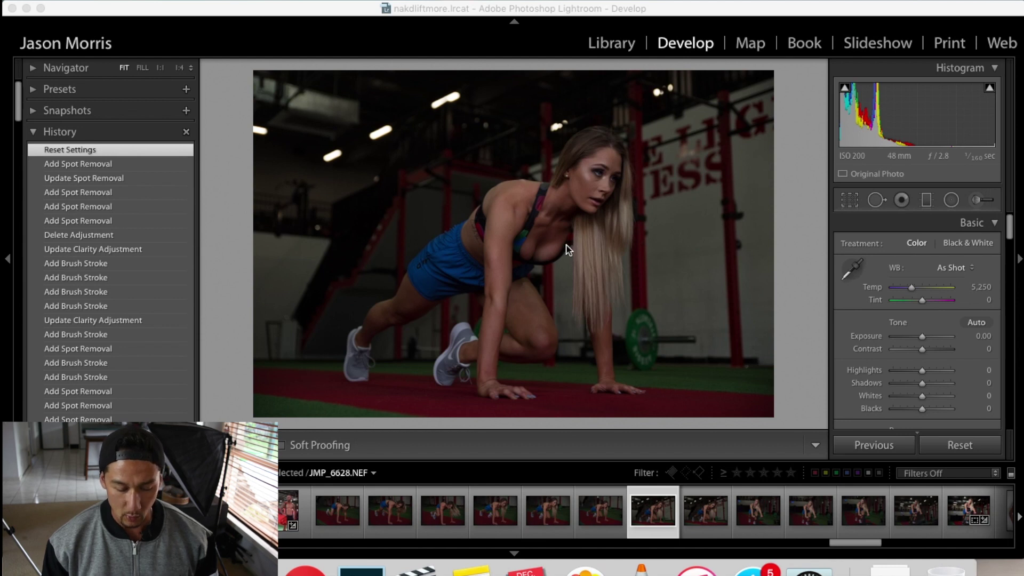
Examine the skin on the model's face and arm at 1:1 magnification for blemishes
left_click(160, 67)
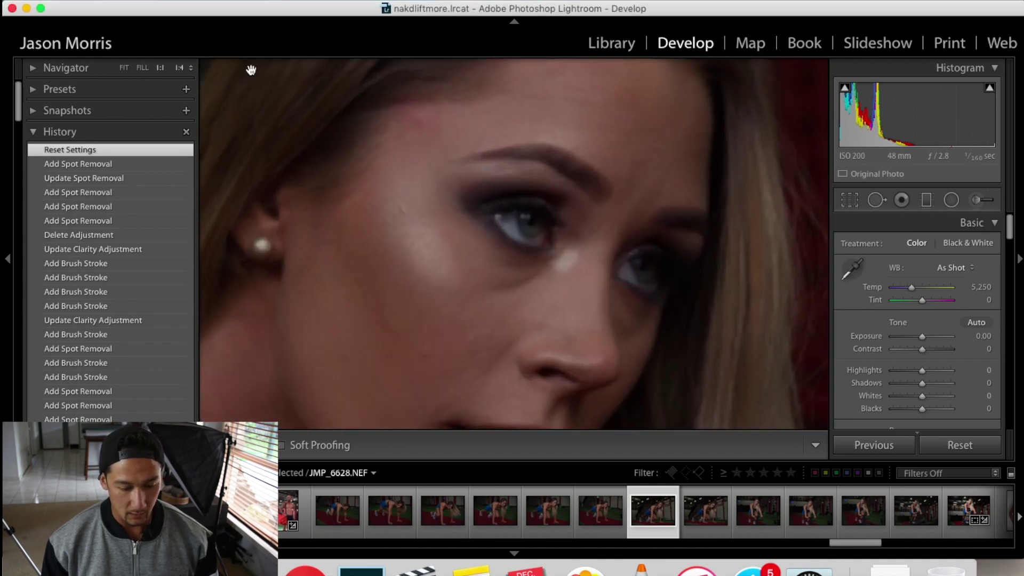
left_click_drag(507, 276, 576, 158)
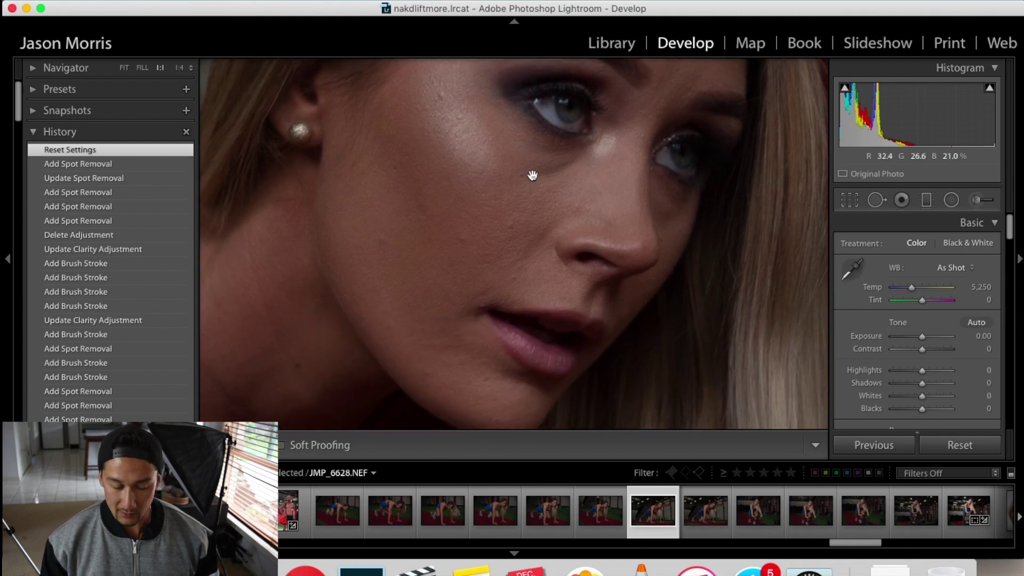
left_click(456, 147)
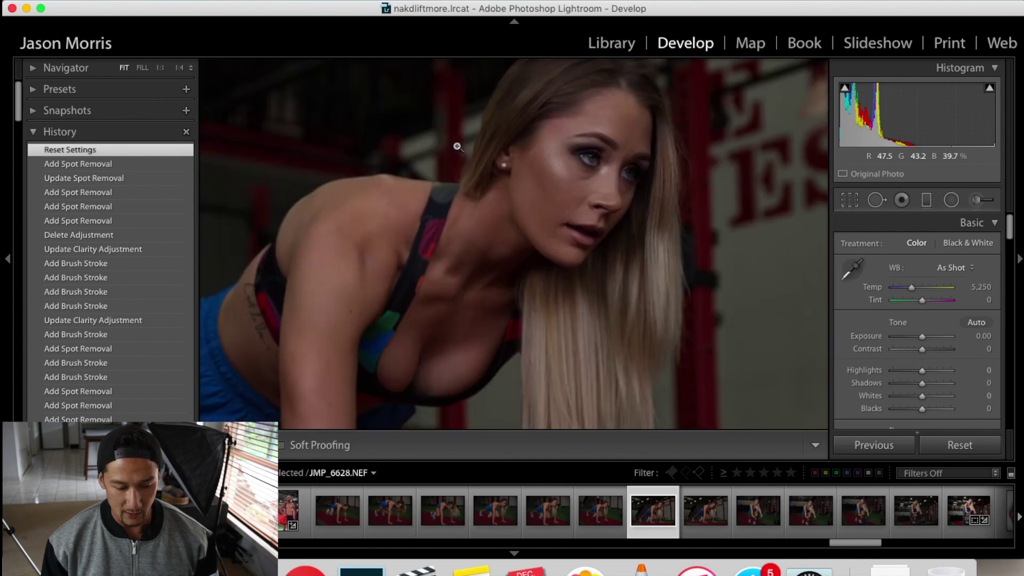
left_click(506, 269)
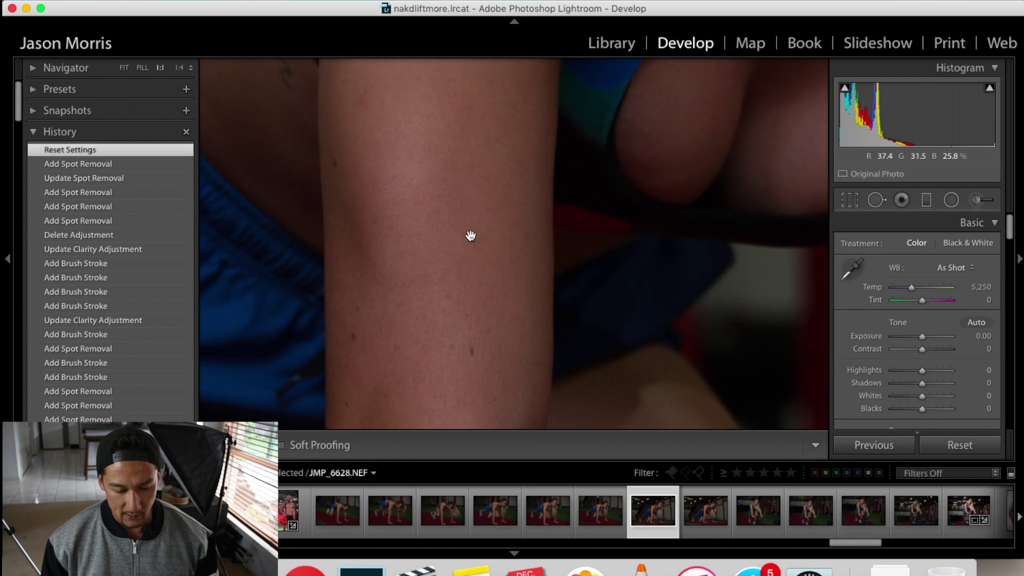
left_click(381, 138)
left_click(592, 178)
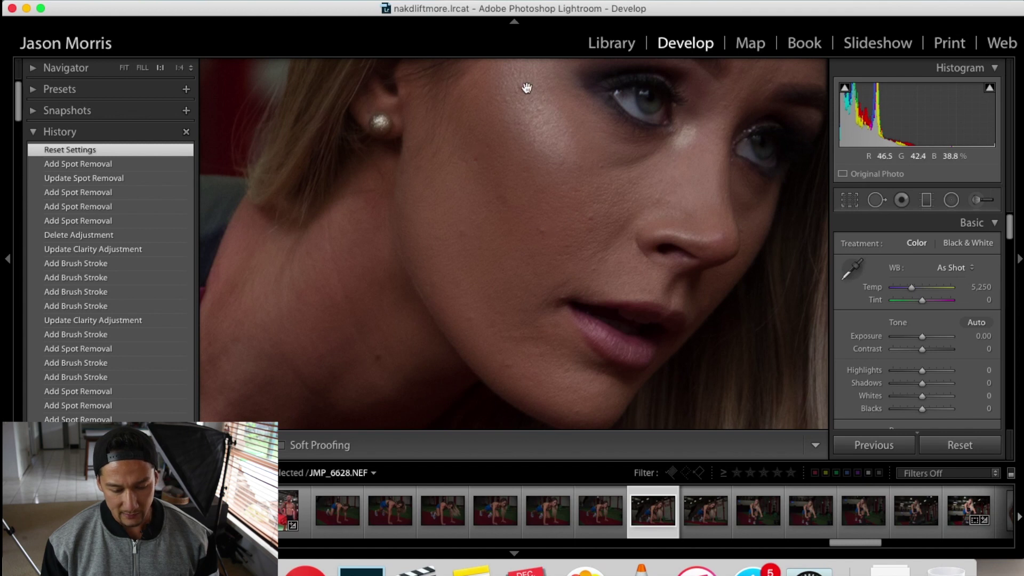
left_click(661, 163)
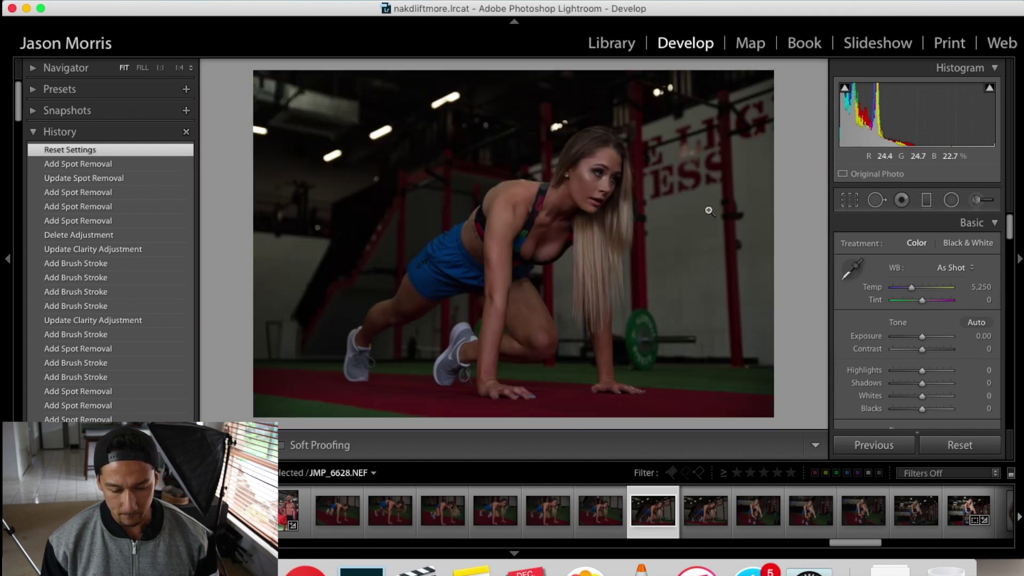
left_click(597, 181)
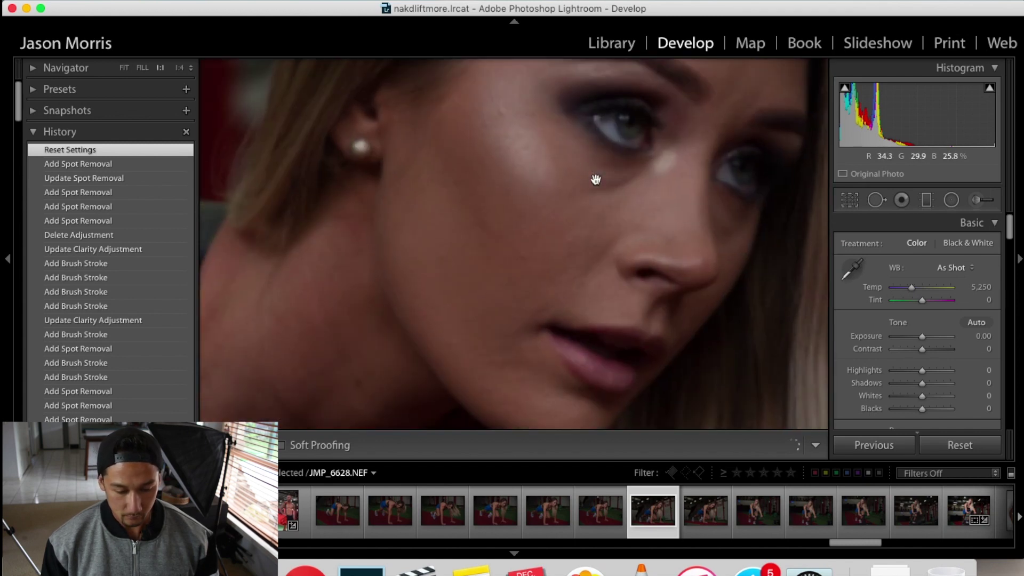
Heal the blemishes across the middle of the model's cheek with the Spot Removal tool
left_click(877, 201)
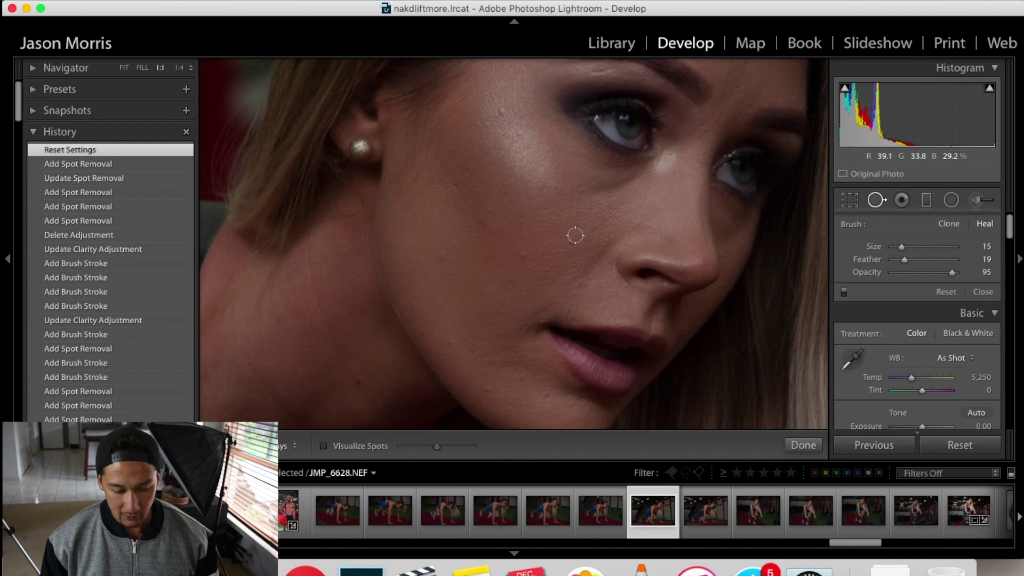
left_click(572, 239)
left_click(522, 255)
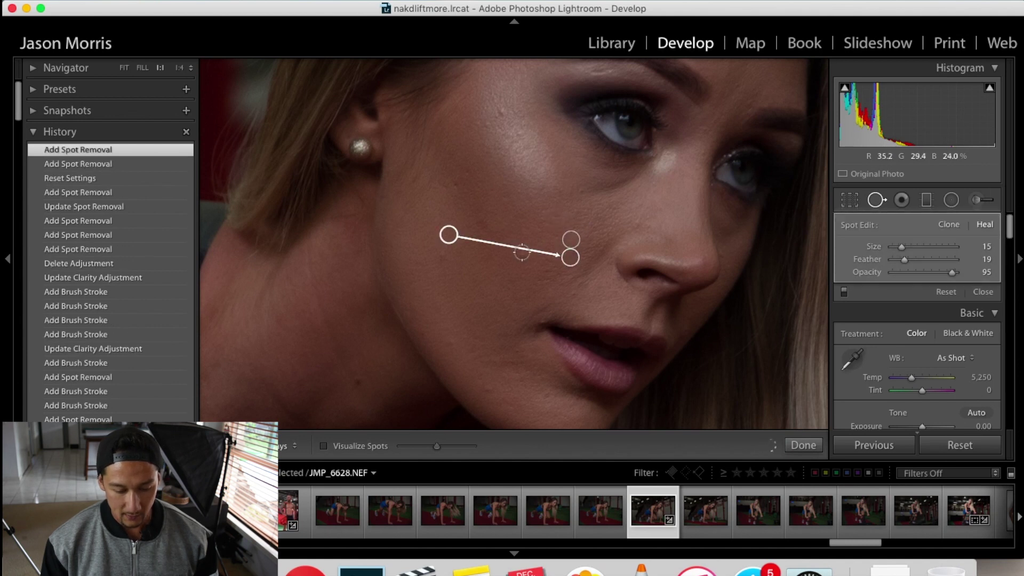
left_click(482, 223)
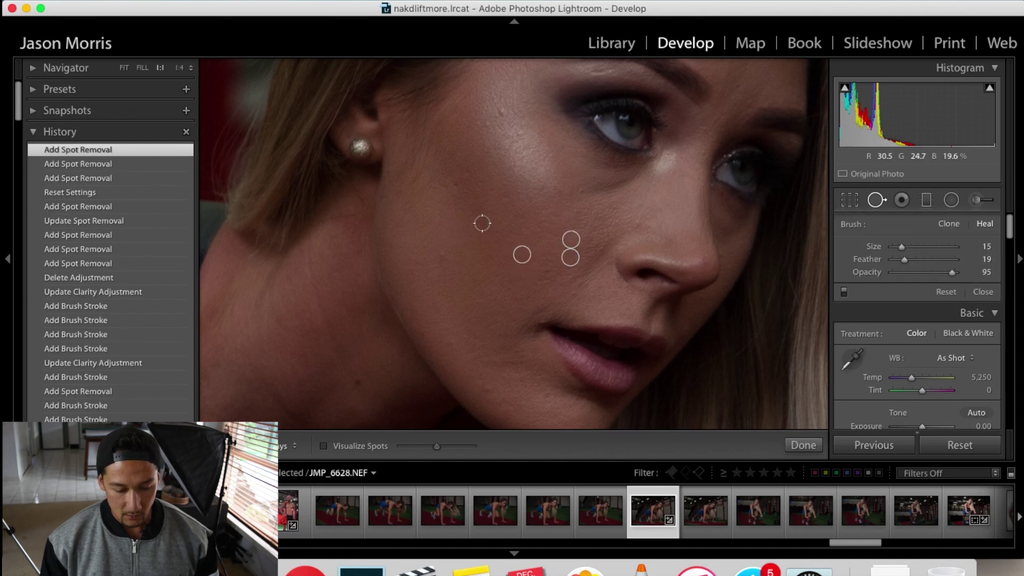
left_click(440, 261)
left_click(443, 184)
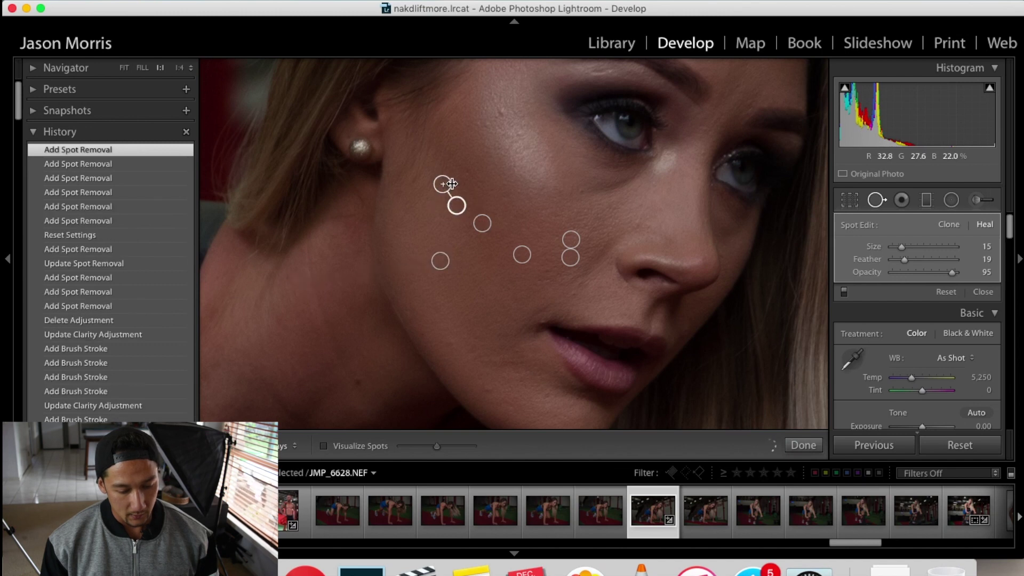
left_click(480, 196)
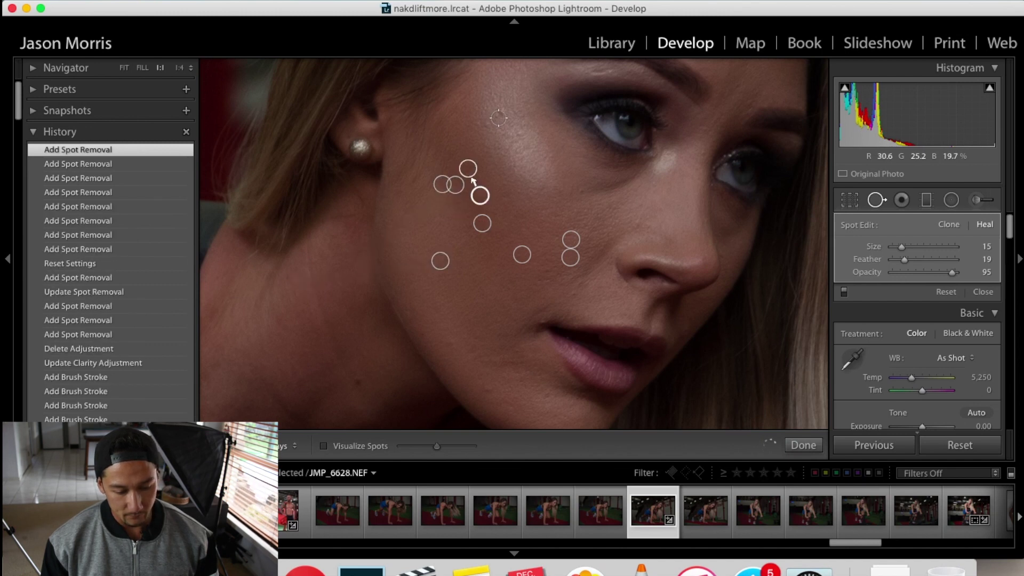
Heal the spots on the upper cheekbone, below the eye and on the side of the nose
left_click(503, 108)
left_click(491, 122)
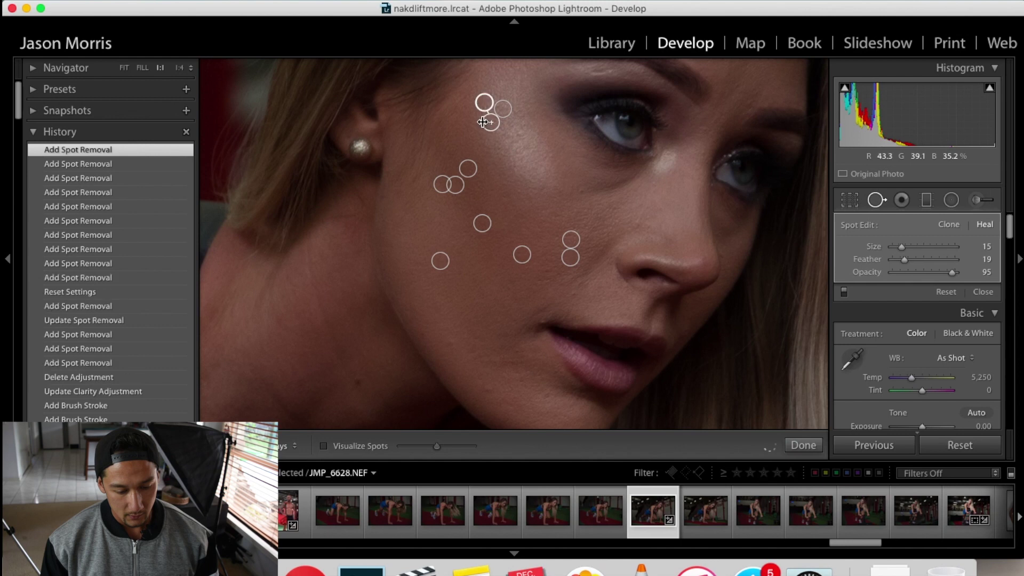
left_click(476, 125)
left_click(578, 192)
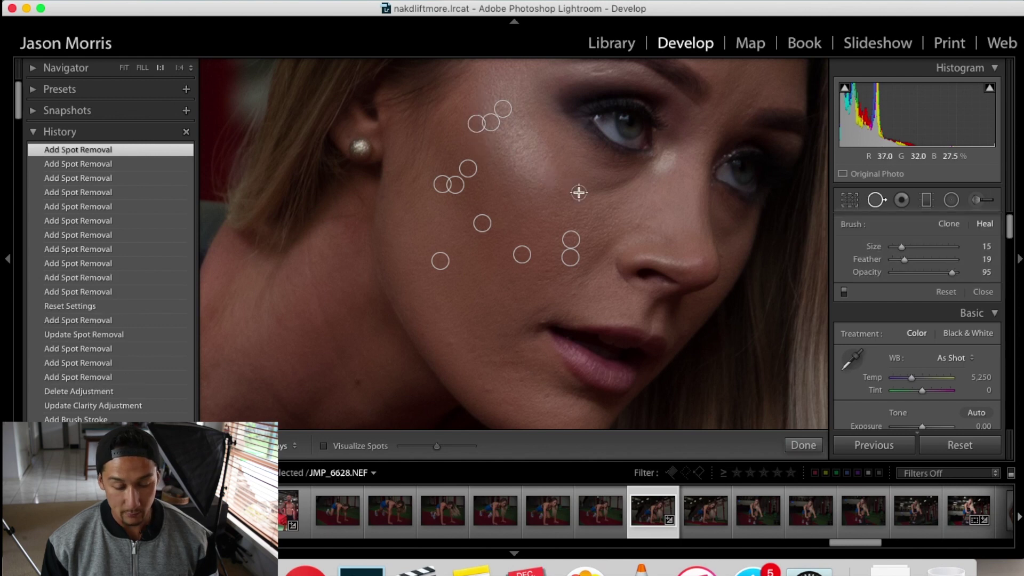
left_click(639, 223)
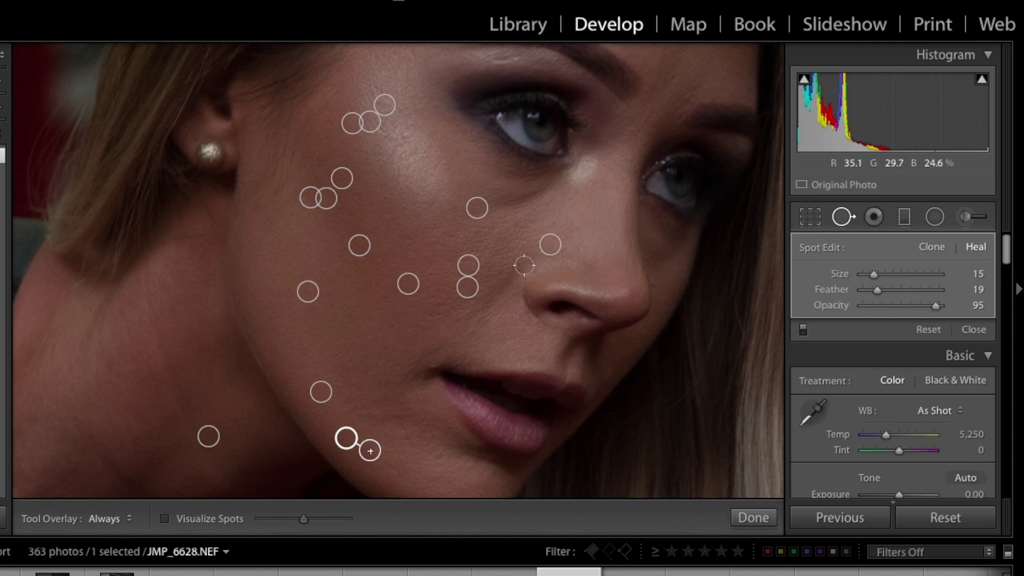
Heal the blemishes between the nostril and mouth corner and across the lower cheek and chin with spots and short strokes
left_click_drag(505, 285, 482, 313)
left_click(471, 335)
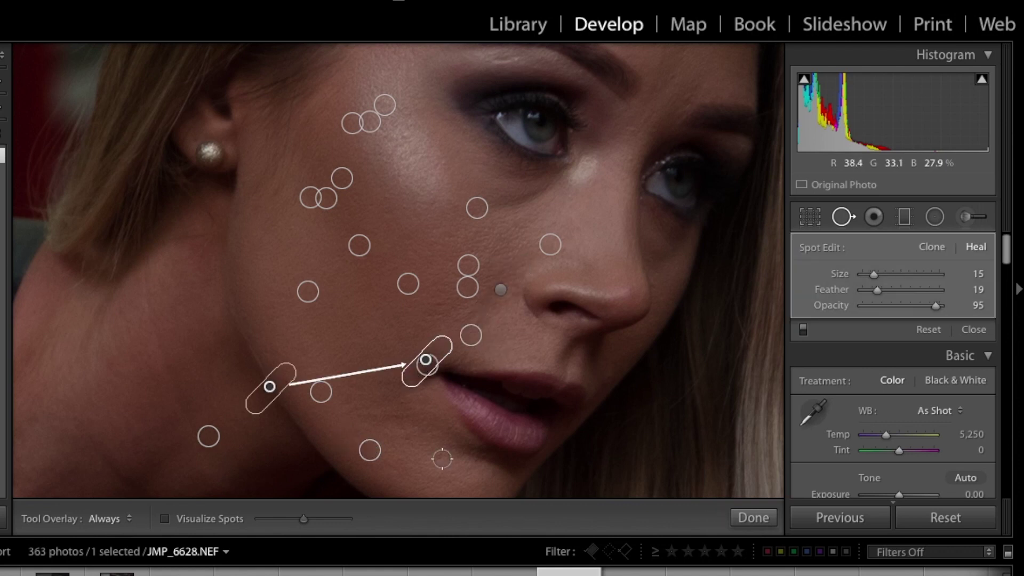
left_click(349, 405)
left_click(406, 402)
left_click(435, 455)
left_click_drag(392, 465, 397, 461)
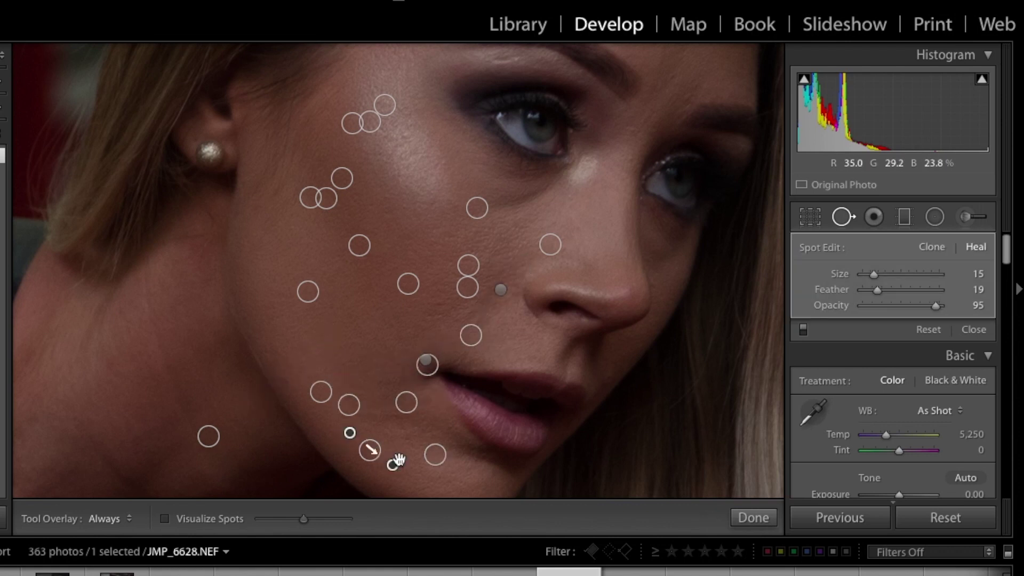
left_click(389, 433)
left_click(407, 431)
left_click_drag(400, 418, 374, 418)
Smooth the lines under the near eye and the skin on its upper lid with healing strokes
left_click_drag(553, 187, 477, 207)
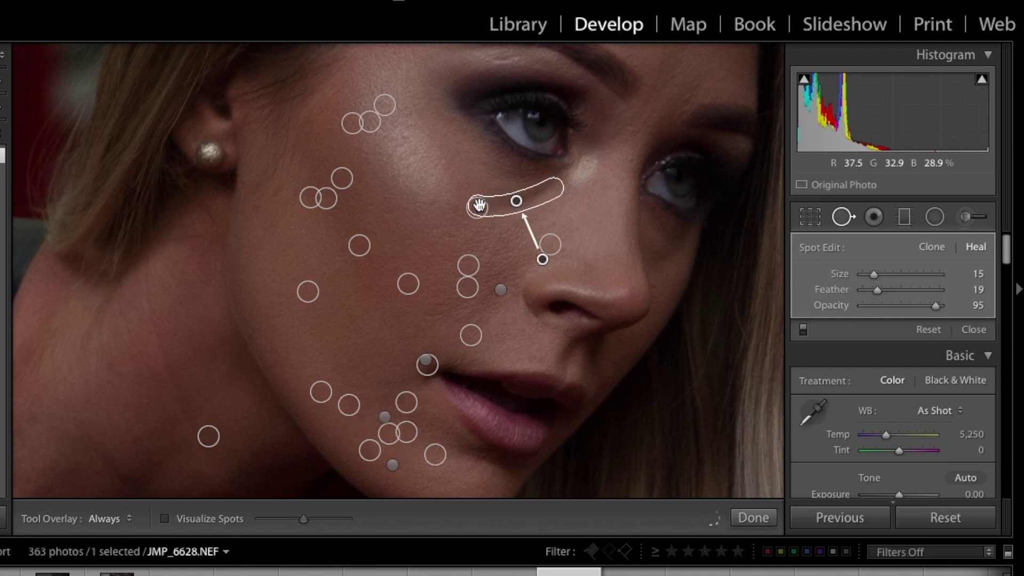
left_click_drag(541, 258, 538, 247)
left_click_drag(533, 177, 457, 141)
left_click_drag(486, 95, 483, 173)
left_click_drag(516, 139, 486, 141)
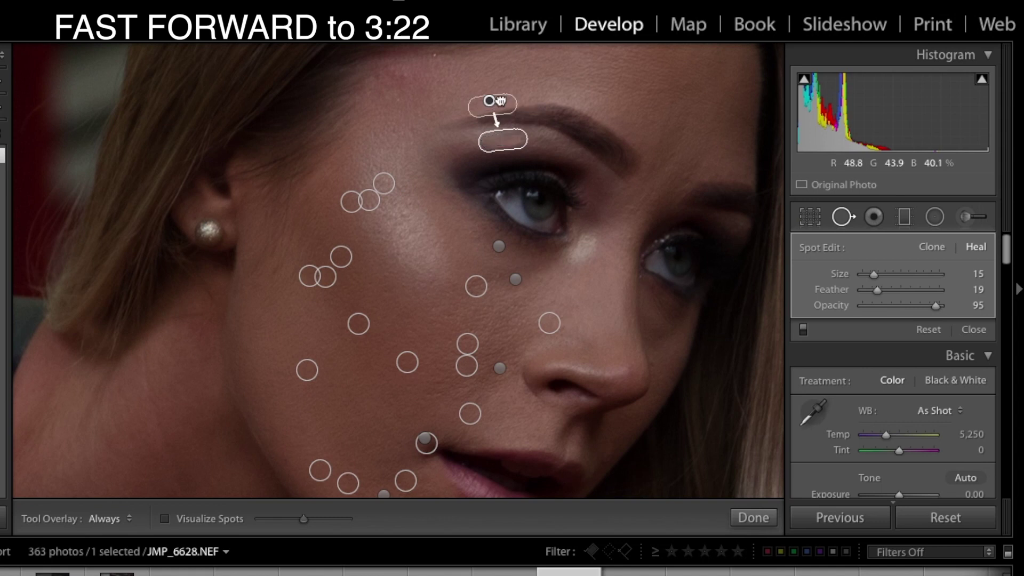
Heal the blemishes on the temple, nose bridge, between the eyebrows and across the forehead
left_click(405, 75)
left_click_drag(628, 239, 543, 304)
left_click(543, 303)
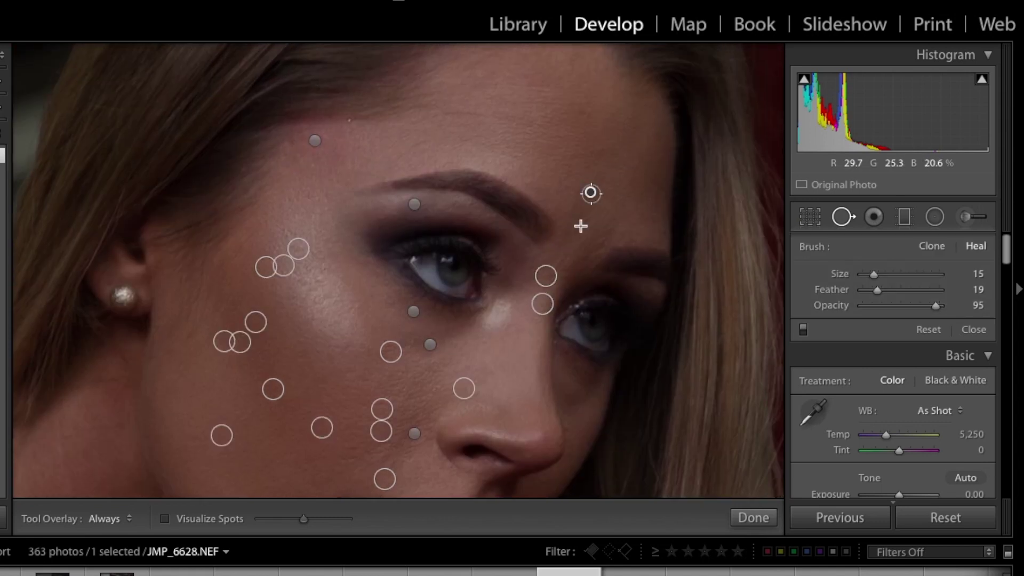
left_click_drag(581, 226, 592, 235)
left_click_drag(569, 84, 600, 236)
left_click_drag(523, 123, 443, 118)
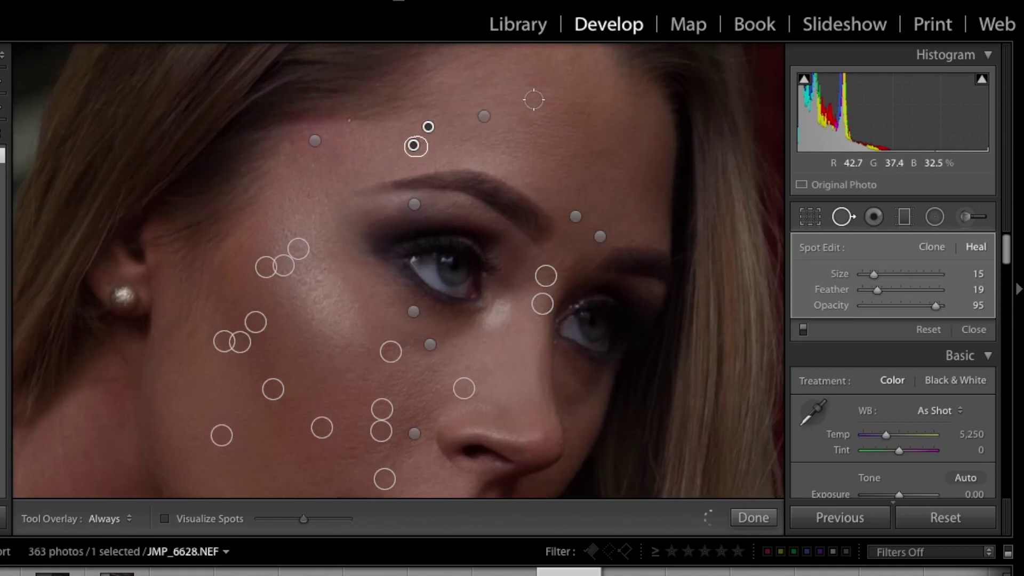
Heal the marks beside the far mouth corner, on the tip of the chin and on the cheek above the mouth
scroll(542, 217, "down", 5)
left_click(521, 352)
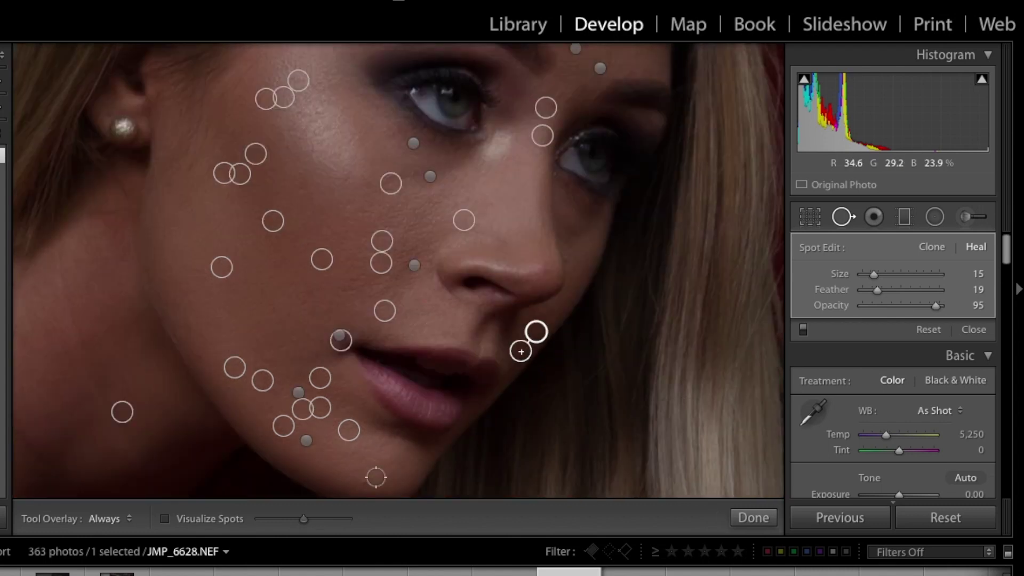
left_click(753, 517)
left_click(848, 221)
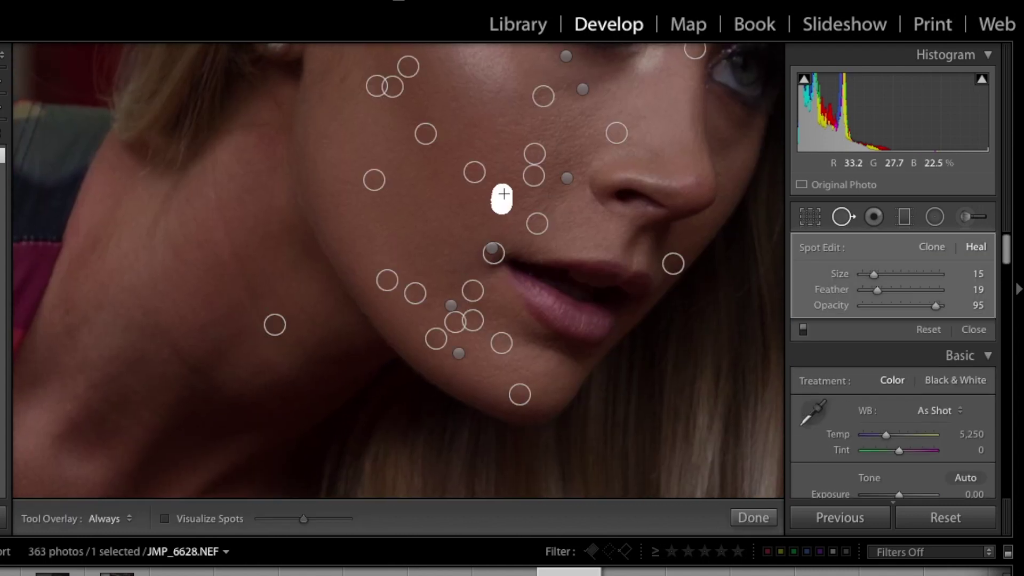
Smooth the creases down the side of the neck and the skin beside the top's strap with healing strokes
mouse_move(220, 171)
left_mouse_down()
mouse_move(234, 266)
mouse_move(261, 319)
left_mouse_up()
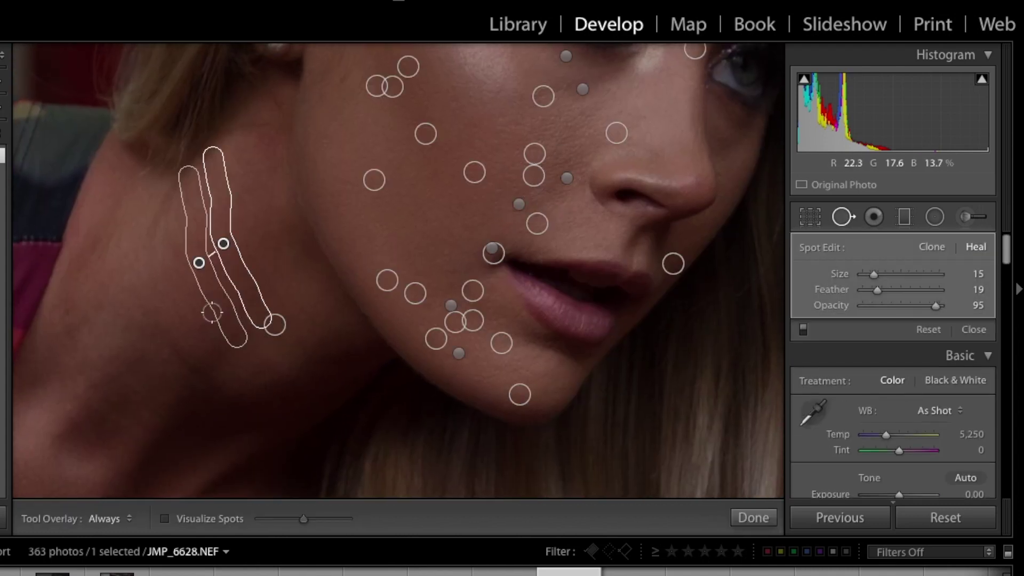
left_click_drag(169, 188, 151, 258)
left_click_drag(152, 312, 211, 369)
left_click_drag(138, 331, 196, 377)
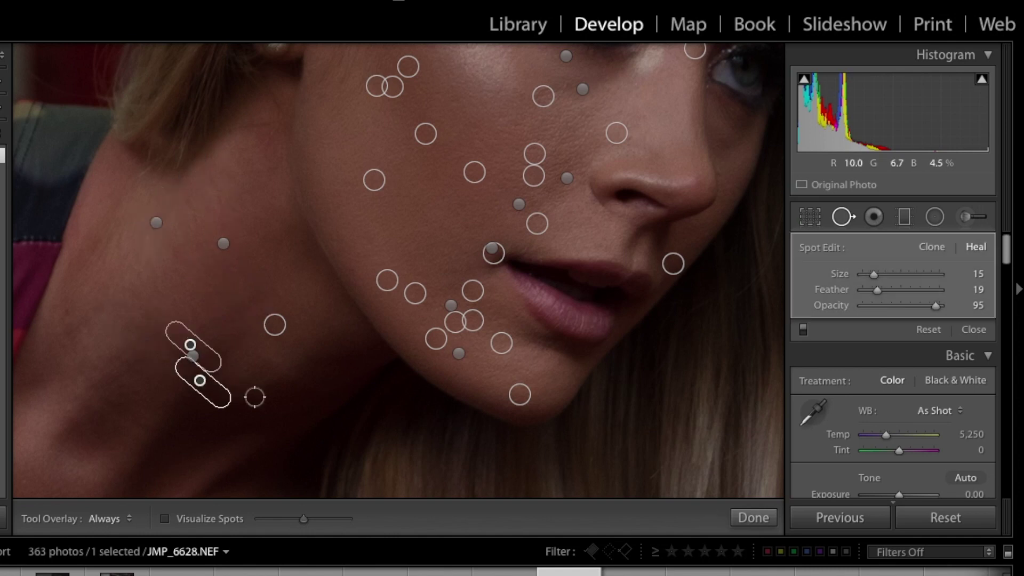
scroll(224, 347, "down", 5)
scroll(224, 346, "left", 3)
left_click_drag(140, 206, 143, 235)
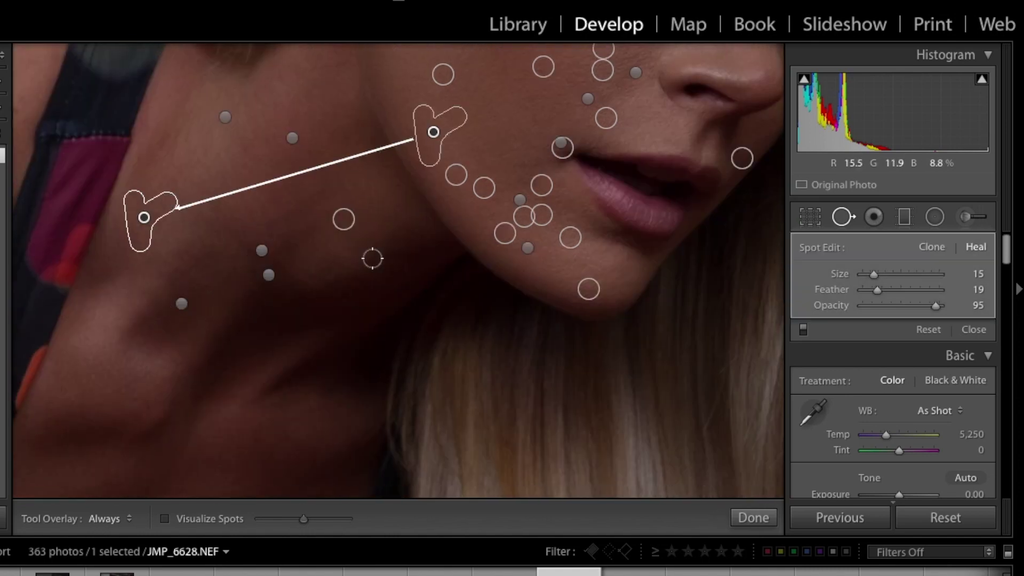
Heal the spots and creases on the upper chest and the mark along the neckline of the top
scroll(297, 274, "down", 5)
left_click(294, 273)
left_click_drag(424, 181, 325, 225)
scroll(250, 272, "down", 5)
scroll(251, 272, "left", 5)
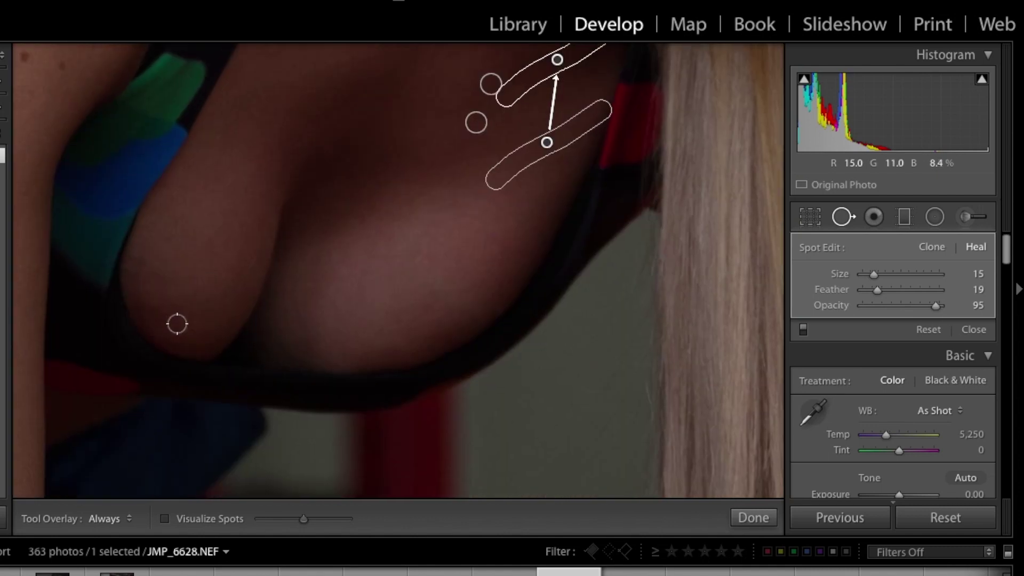
mouse_move(176, 322)
left_mouse_down()
mouse_move(142, 299)
mouse_move(140, 259)
left_mouse_up()
Heal the moles and spots on the upper arm just below the armpit
scroll(218, 280, "up", 5)
scroll(219, 280, "left", 5)
left_click(254, 288)
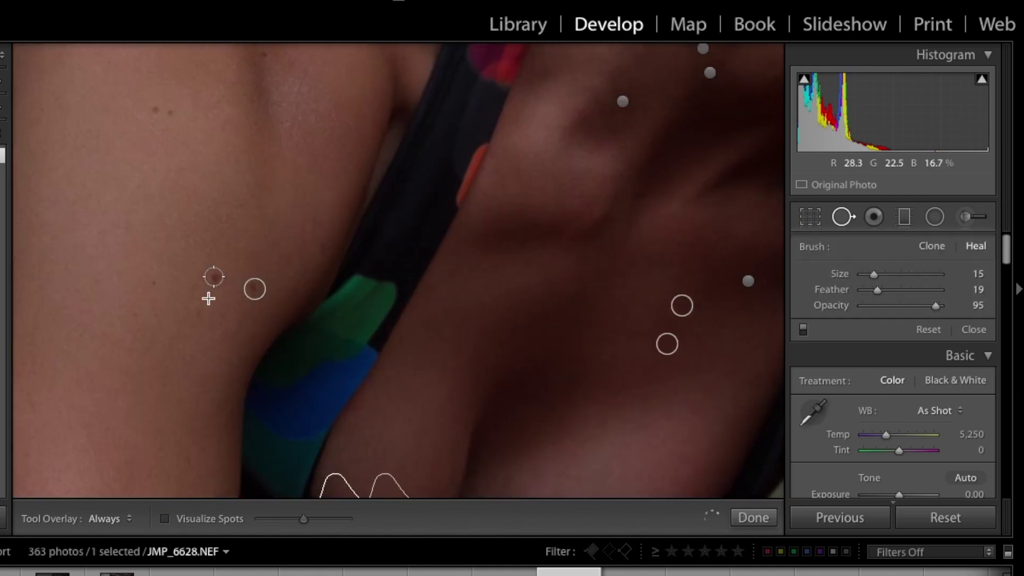
left_click(201, 310)
left_click(138, 314)
left_click(322, 249)
Heal the moles and freckles across the front of the shoulder up to the top's strap
scroll(322, 249, "up", 5)
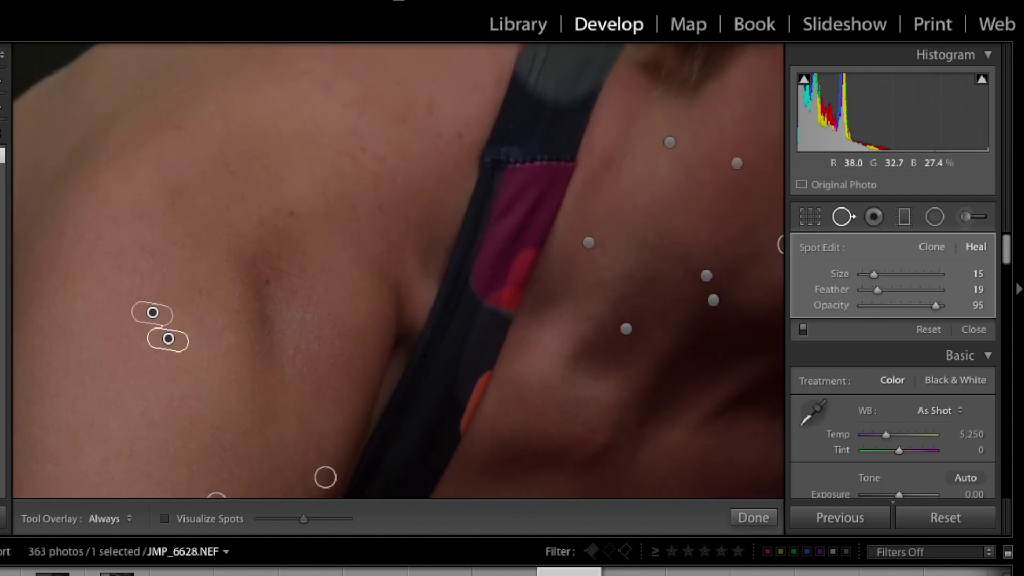
left_click(273, 281)
left_click_drag(339, 142, 387, 178)
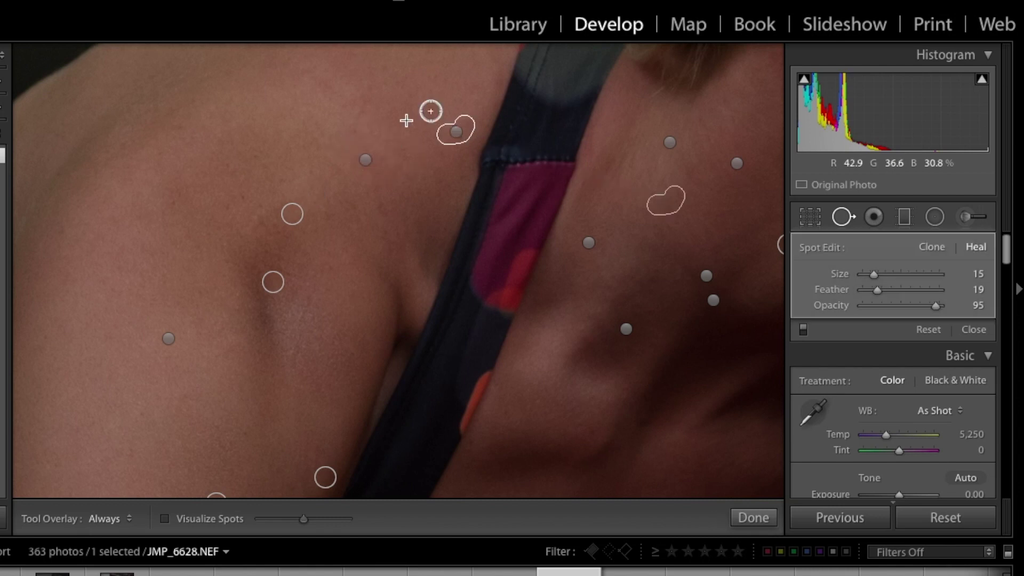
Heal the spots along the outer edge of the upper arm beside the tattooed waist
scroll(265, 384, "down", 5)
scroll(265, 384, "left", 5)
scroll(271, 436, "down", 5)
scroll(270, 436, "left", 3)
left_click(304, 244)
left_click(292, 290)
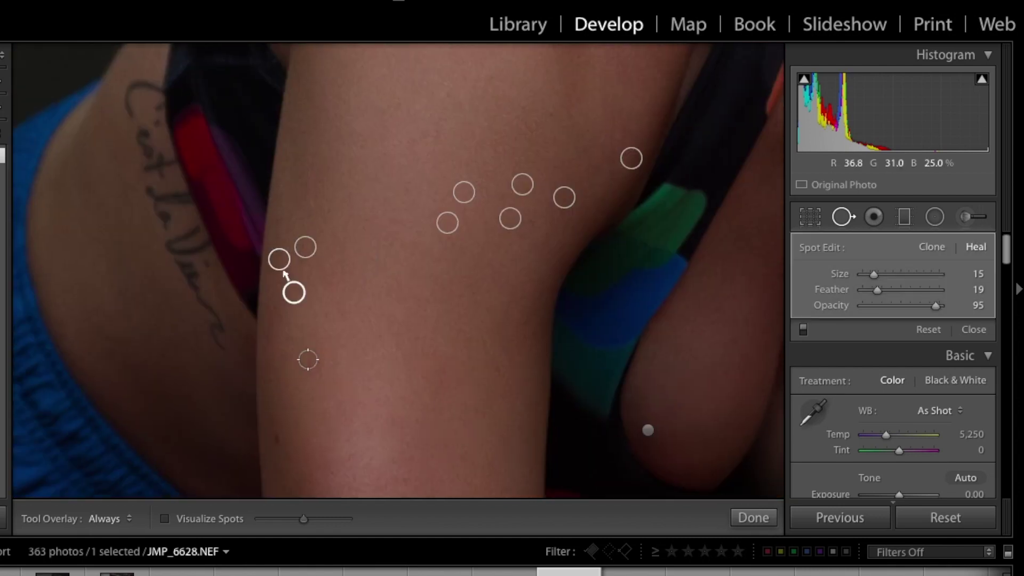
left_click(306, 359)
Heal the blemishes on the middle of the upper arm, along its outer edge and at its center
scroll(342, 455, "down", 5)
left_click(463, 287)
left_click(334, 272)
left_click(318, 369)
left_click(312, 408)
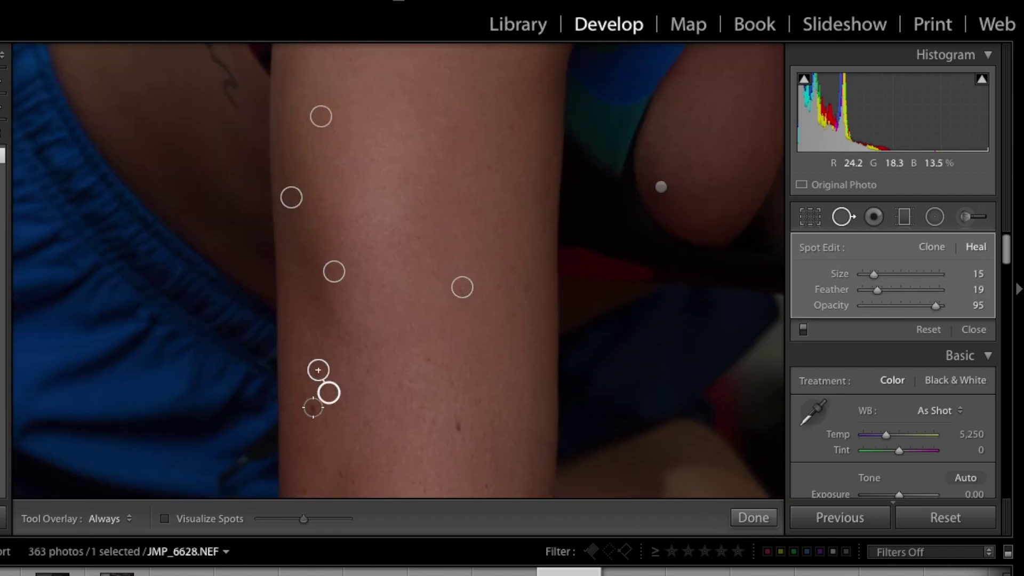
left_click(456, 428)
left_click(449, 382)
Heal the remaining dark spots on the arm just above the elbow crease
scroll(433, 417, "down", 2)
scroll(434, 417, "left", 2)
left_click(425, 283)
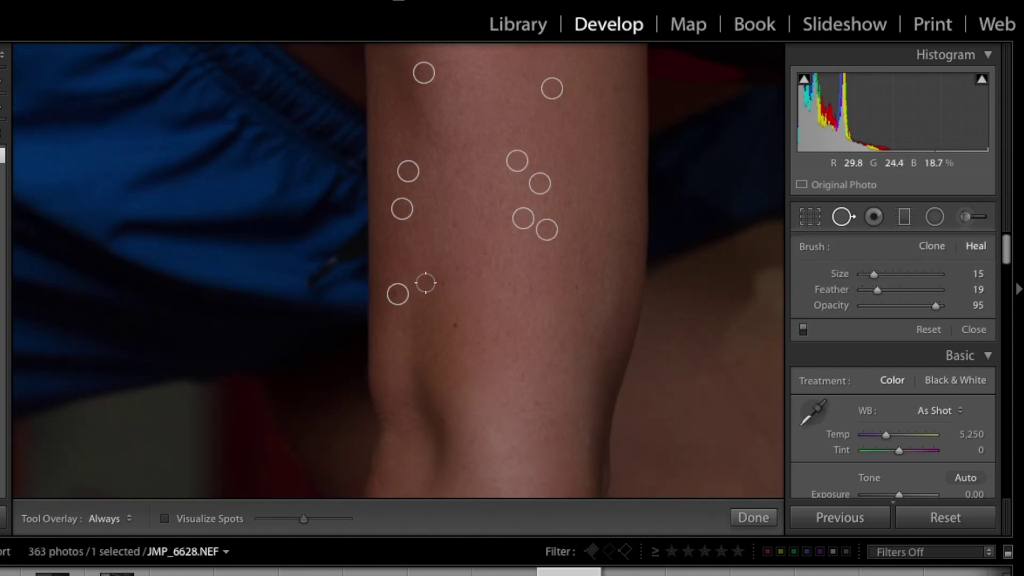
left_click(450, 347)
Heal the spots on the upper forearm just below the elbow, on both sides
scroll(471, 381, "down", 5)
scroll(470, 381, "left", 2)
left_click(468, 380)
left_click(517, 341)
left_click(533, 322)
left_click(661, 299)
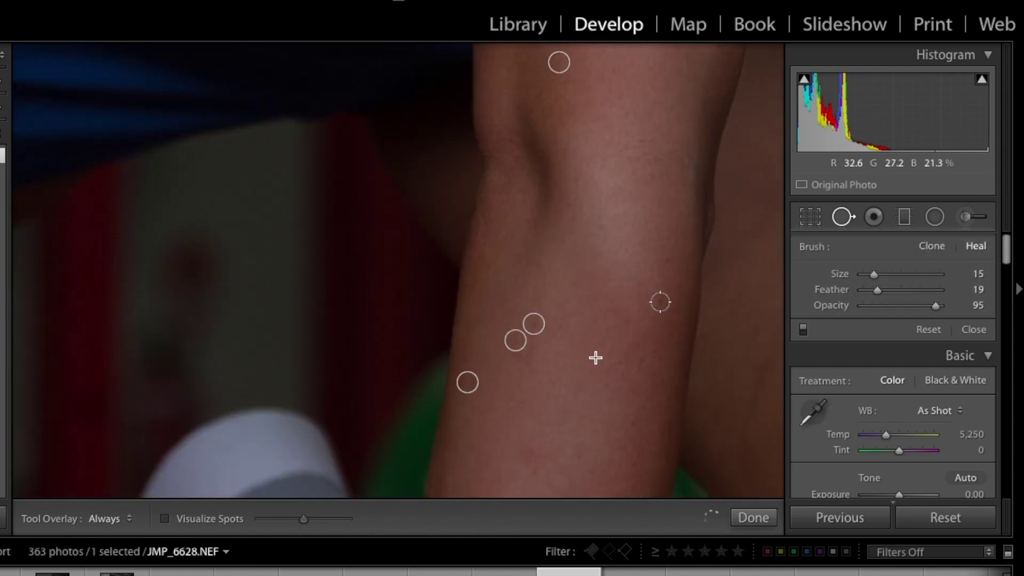
Heal the spots on the middle of the forearm, including one brushed patch near its inner edge
scroll(596, 357, "down", 4)
scroll(597, 357, "left", 2)
left_click(605, 243)
left_click(678, 343)
left_click(567, 347)
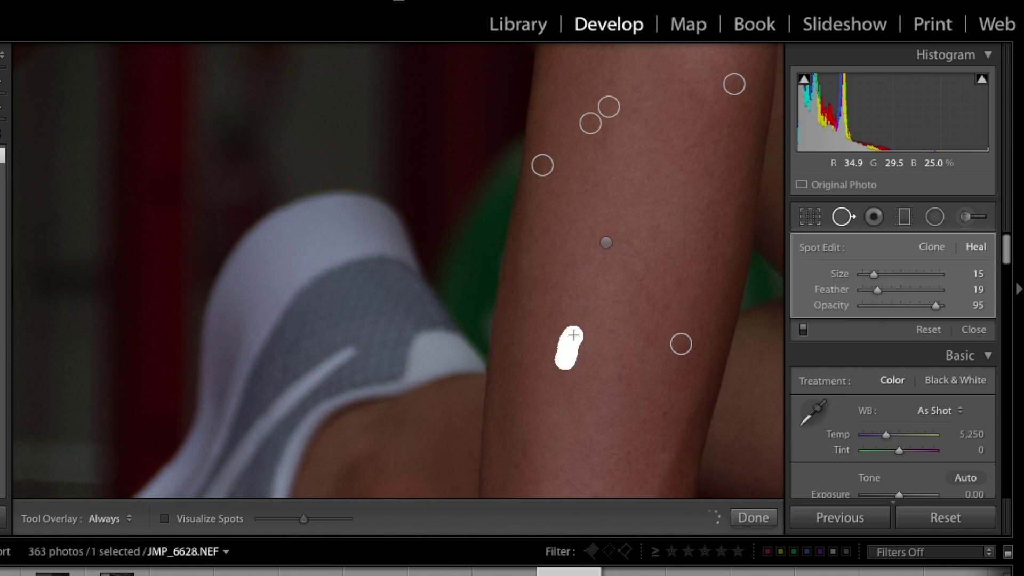
Heal the spots on the lower forearm beside the shoe and brush over the blemish patch closer to the wrist
scroll(567, 347, "down", 4)
left_click(549, 297)
left_click(647, 407)
left_click(567, 441)
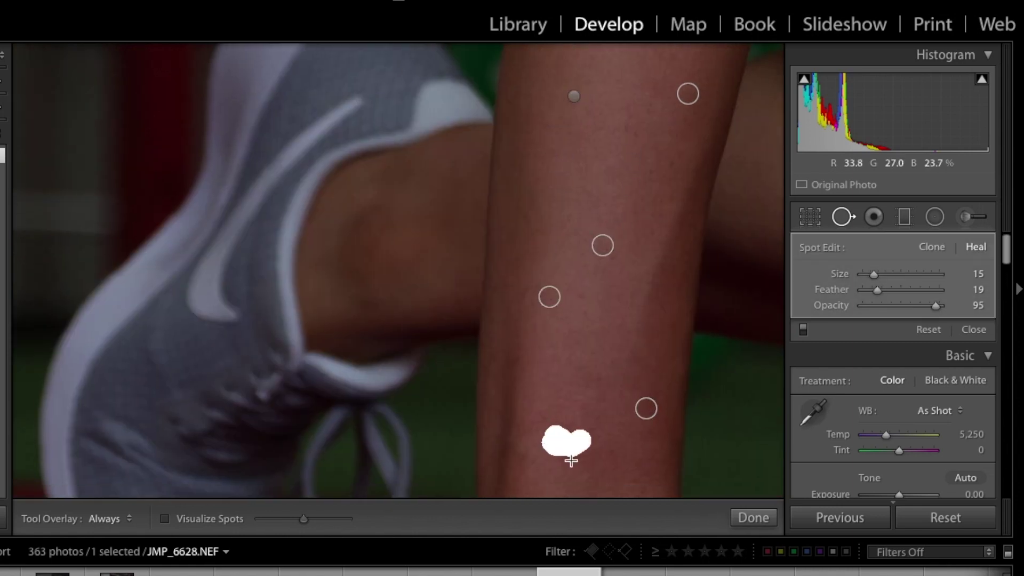
Brush a long healing stroke over the mark on the leg just beside the forearm
scroll(594, 400, "right", 6)
mouse_move(407, 291)
left_mouse_down()
mouse_move(402, 202)
mouse_move(434, 119)
left_mouse_up()
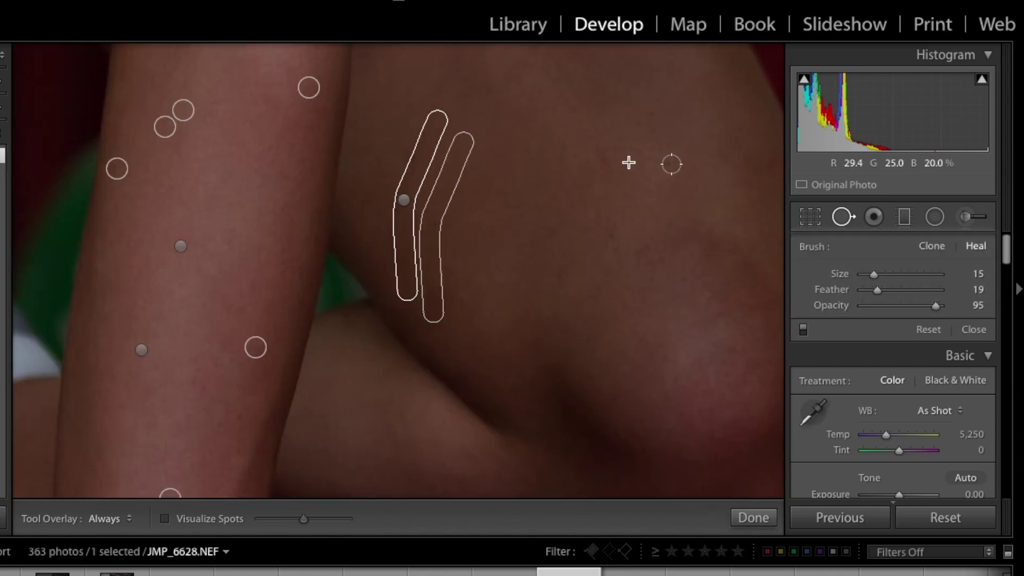
mouse_move(581, 151)
left_mouse_down()
mouse_move(510, 66)
mouse_move(30, 80)
mouse_move(498, 244)
left_mouse_up()
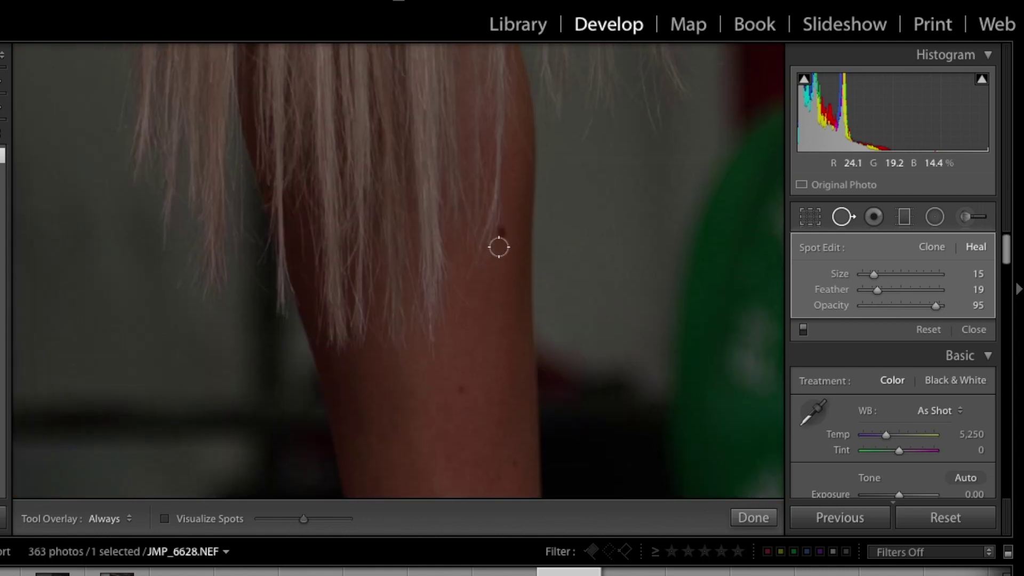
Heal the dark spots on the other arm below the hanging hair, then finish Spot Removal and show the whole photo
left_click(505, 233)
left_click(461, 388)
mouse_move(462, 478)
left_mouse_down()
mouse_move(571, 133)
mouse_move(493, 174)
mouse_move(184, 208)
mouse_move(385, 344)
mouse_move(420, 402)
mouse_move(331, 313)
mouse_move(265, 425)
mouse_move(587, 373)
left_mouse_up()
left_click(539, 302)
left_click(587, 190)
left_click(539, 265)
left_click(754, 517)
left_click(392, 186)
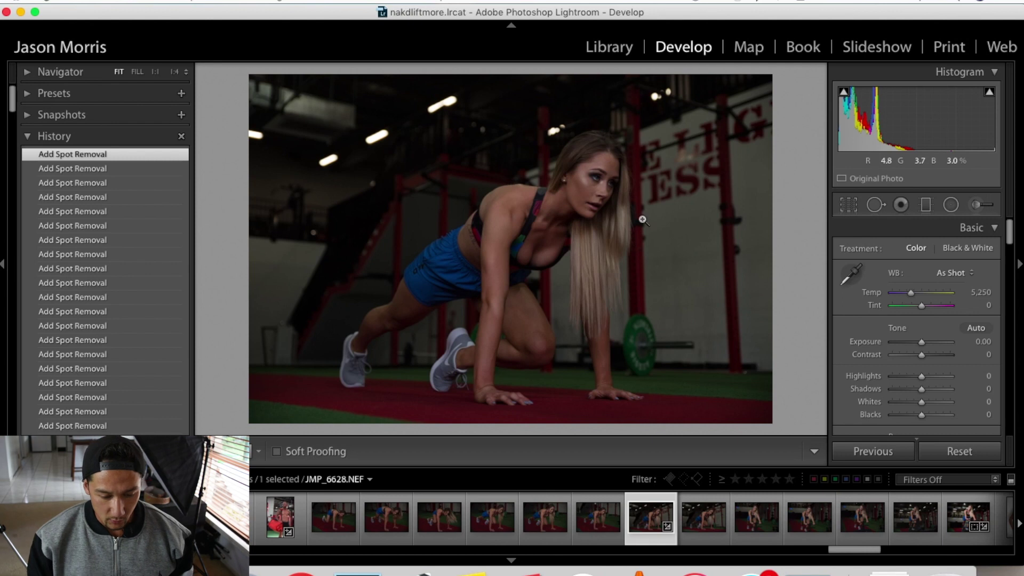
Reopen Spot Removal on the face and heal the crease under the far eye with a short stroke
left_click(509, 208)
left_click_drag(608, 176, 608, 274)
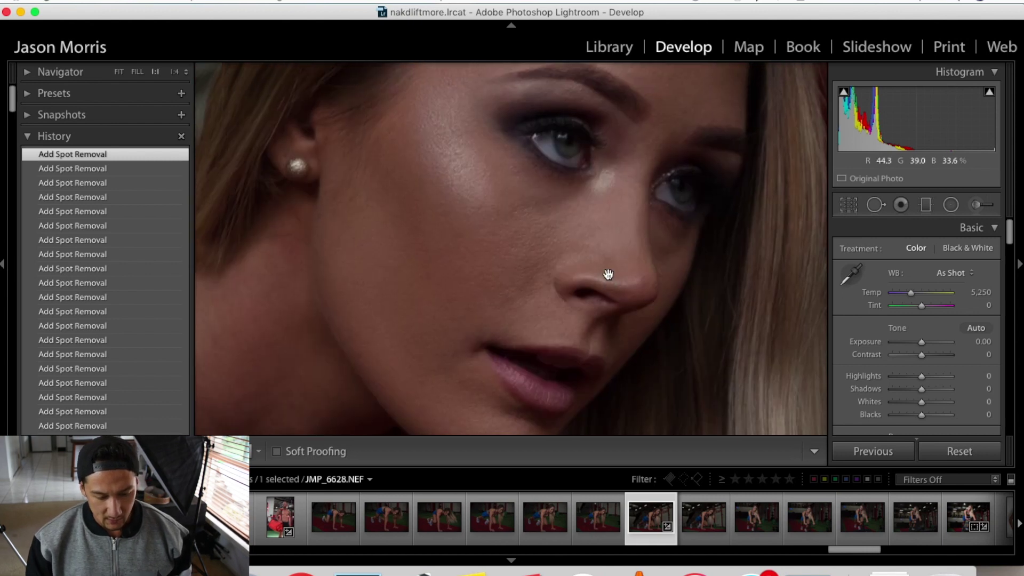
left_click(875, 206)
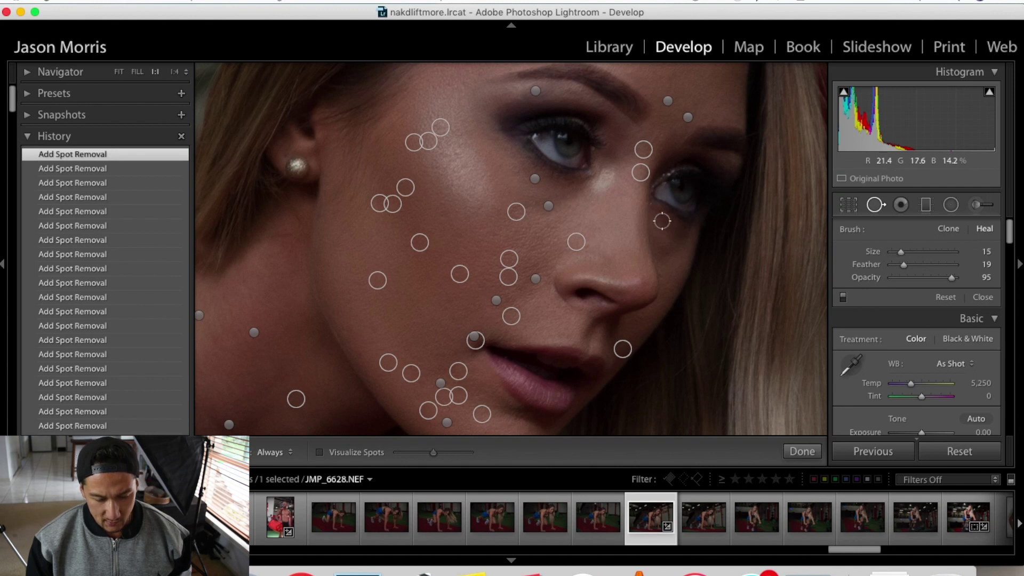
left_click_drag(660, 218, 679, 251)
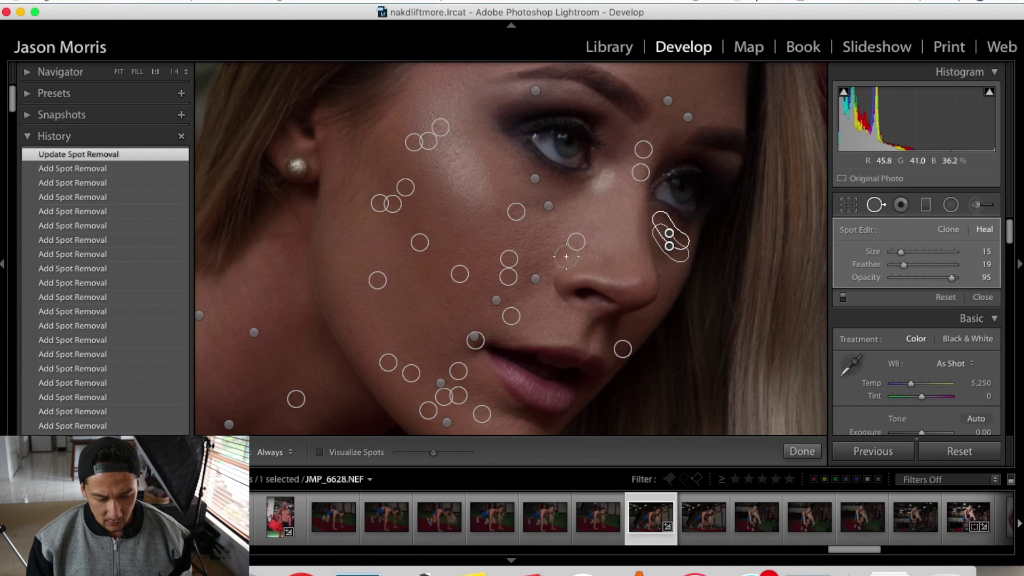
Heal the marks on the forehead above the far eyebrow and above the near eyebrow with short strokes
scroll(566, 256, "up", 5)
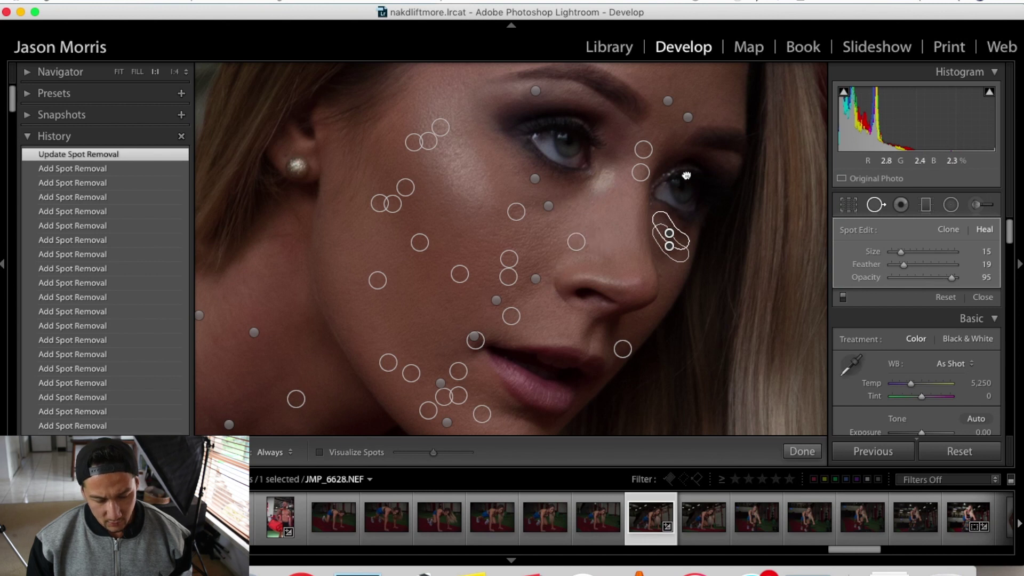
left_click_drag(686, 176, 679, 318)
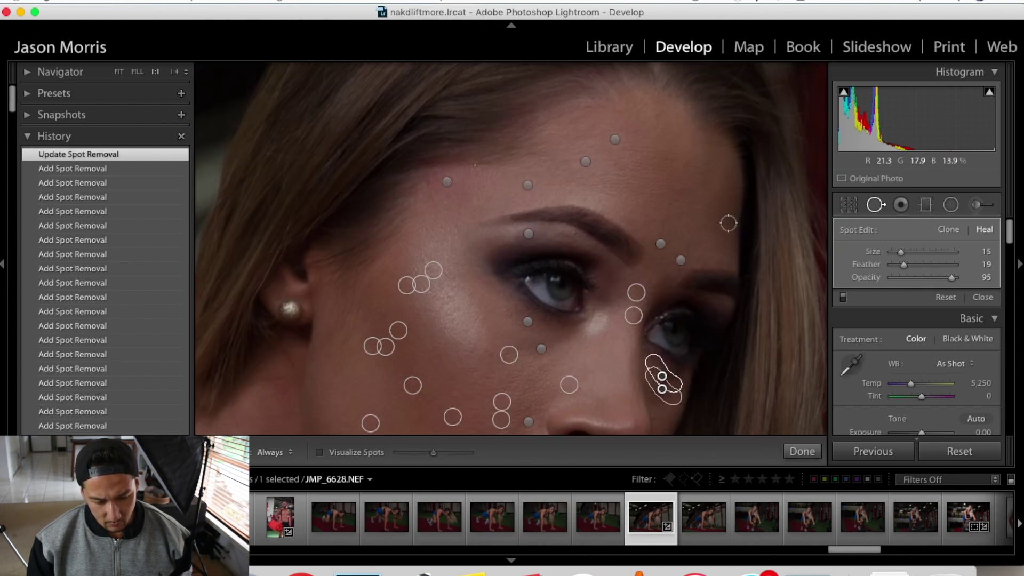
left_click_drag(728, 223, 687, 203)
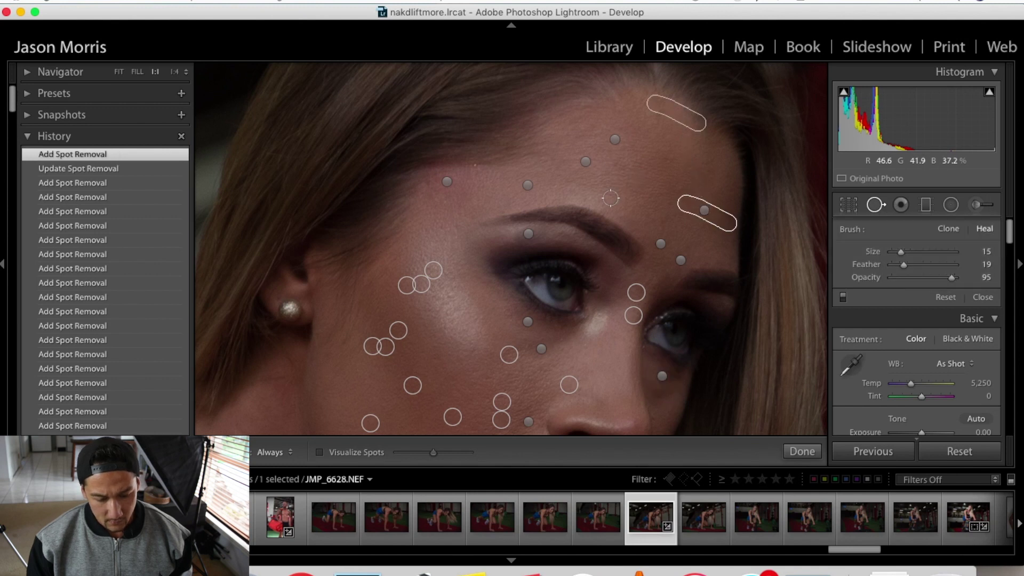
left_click_drag(612, 199, 578, 186)
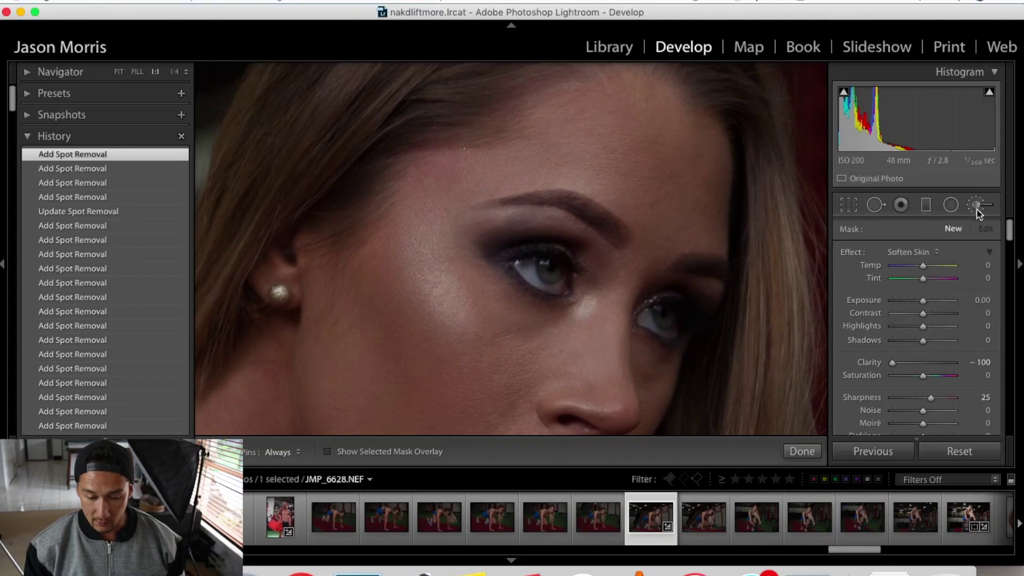
Choose the Soften Skin effect for the Adjustment Brush and set its Clarity to -44
left_click(928, 250)
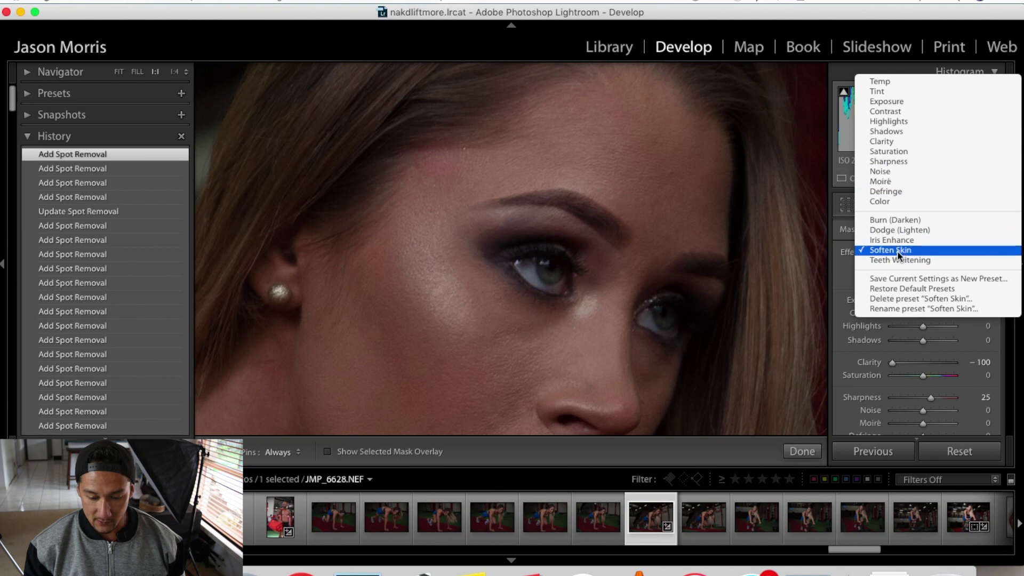
left_click(897, 249)
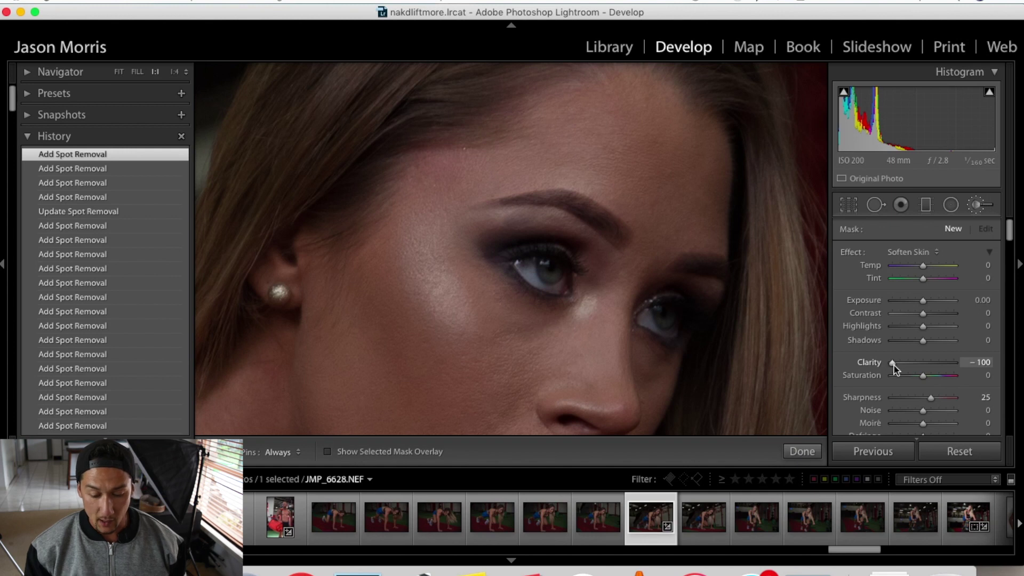
left_click_drag(894, 366, 896, 367)
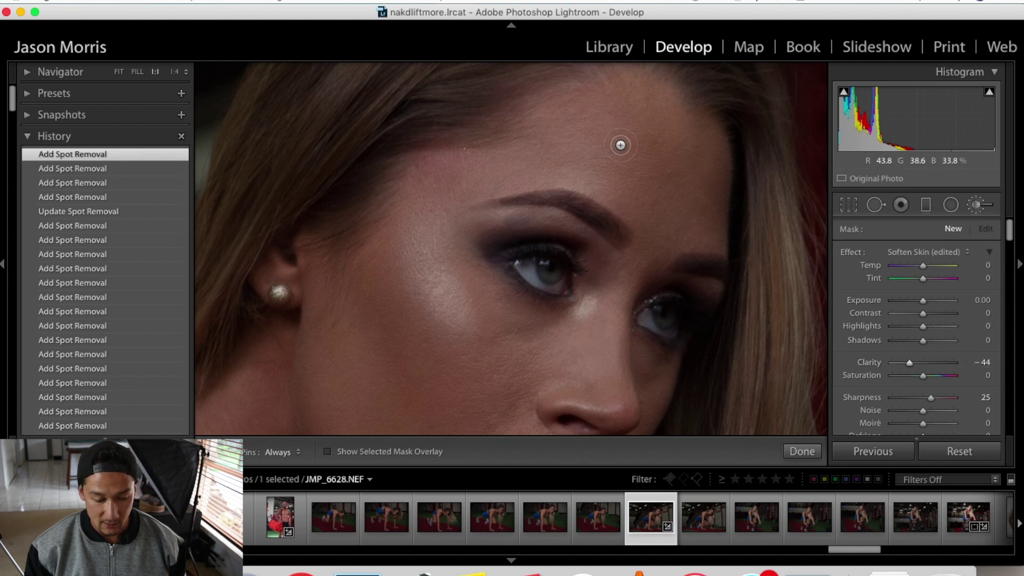
Paint the skin softening over the forehead above the far eyebrow and check the mask coverage
key("h")
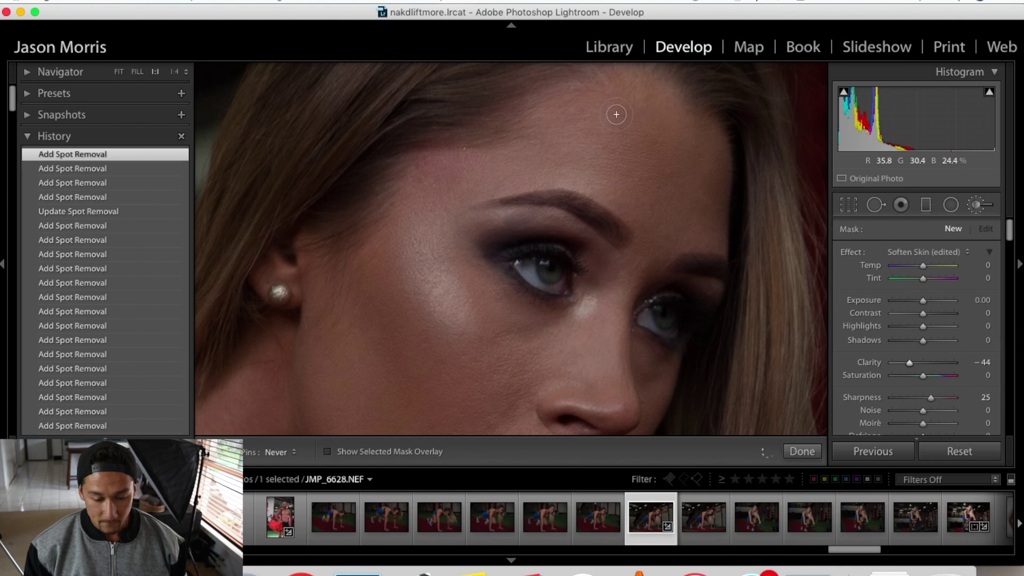
left_click_drag(661, 143, 651, 160)
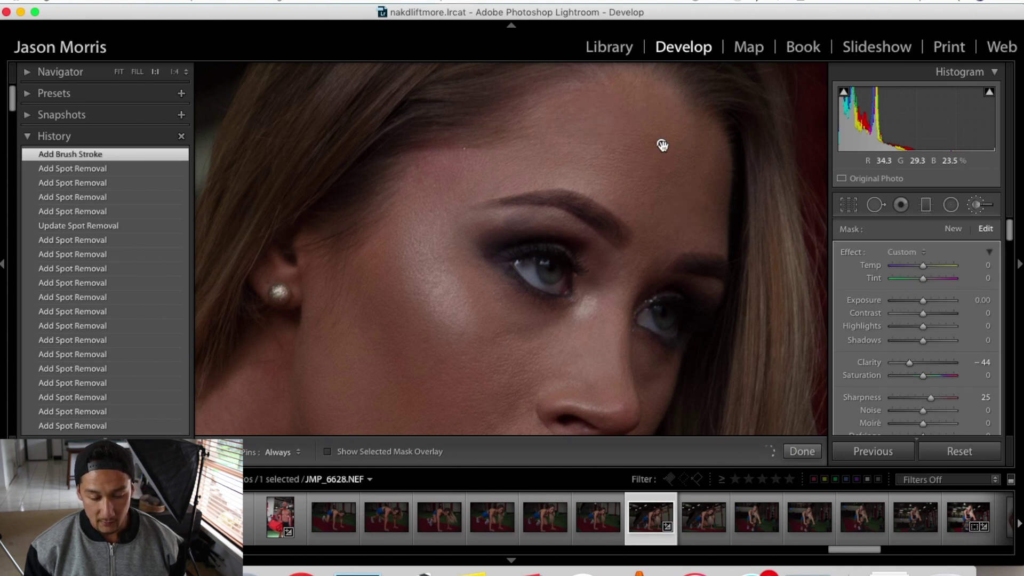
mouse_move(662, 145)
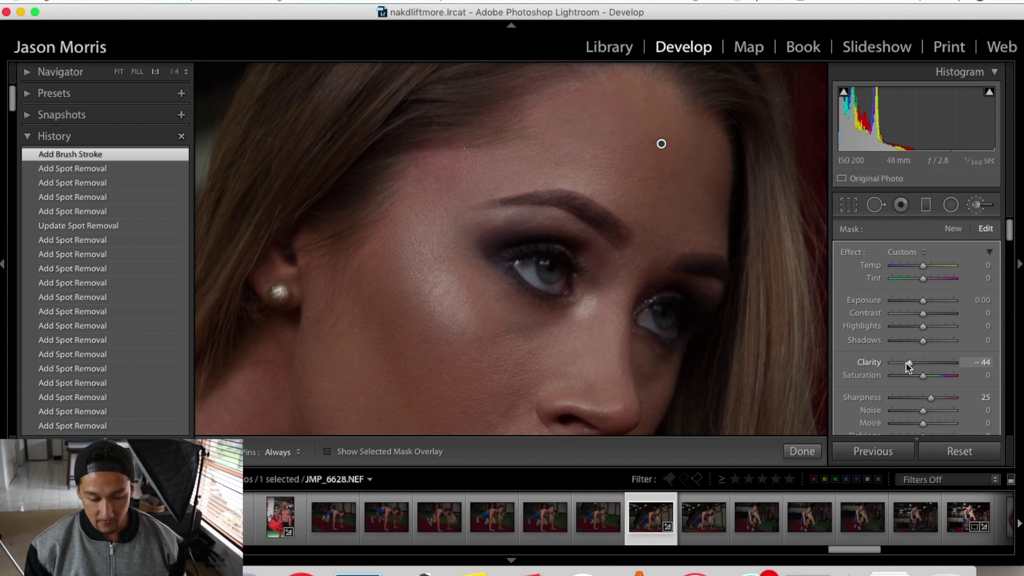
Set the Clarity of the forehead softening adjustment to -34
left_click_drag(909, 365, 880, 365)
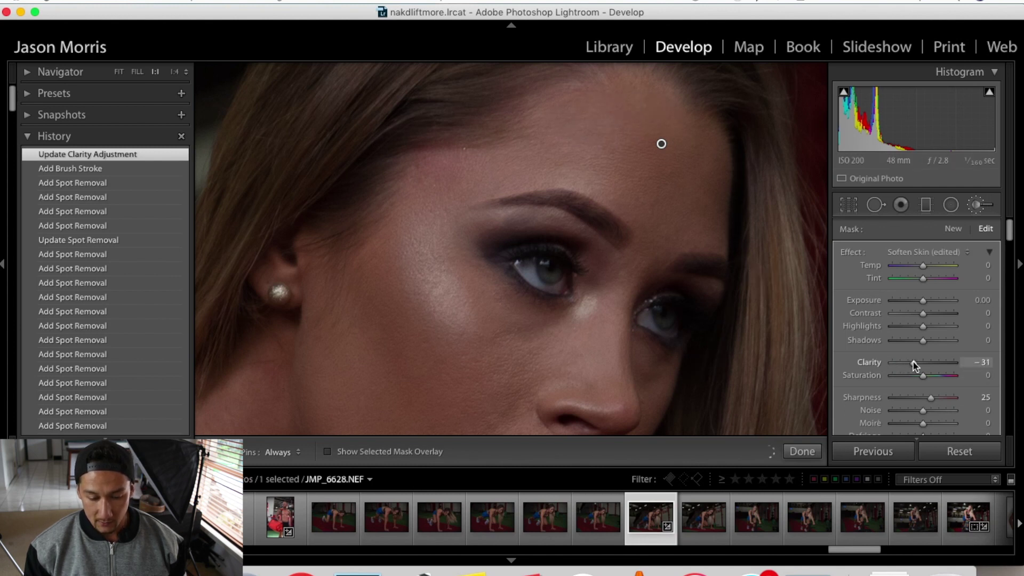
left_click_drag(911, 362, 909, 362)
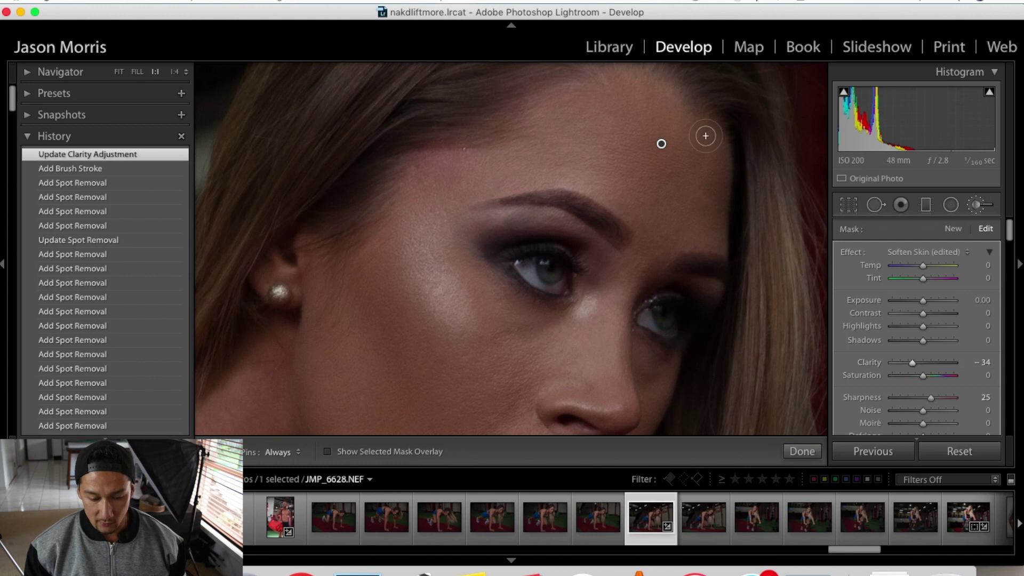
key("h")
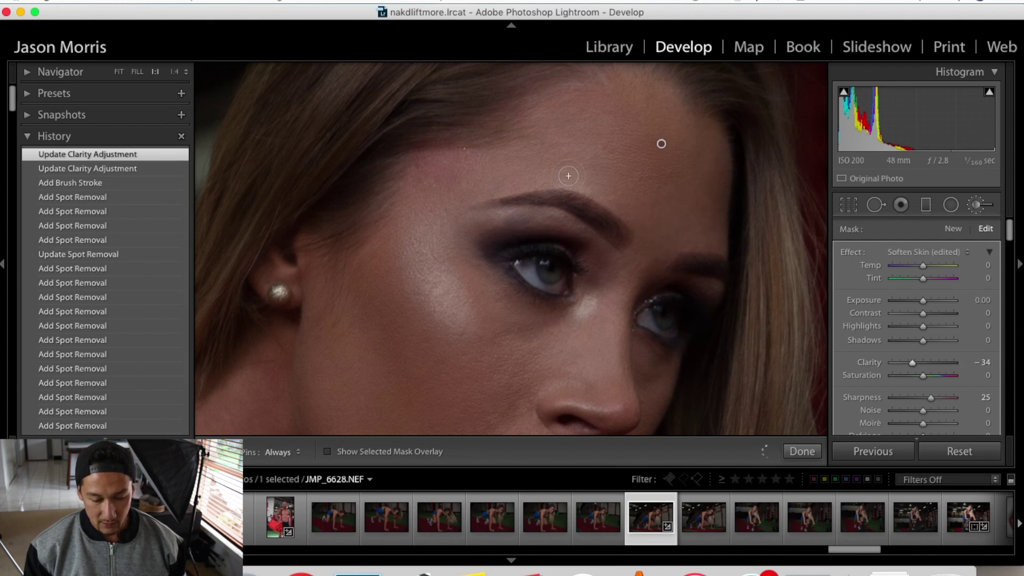
Paint the skin softening across the forehead above the near eyebrow and check the mask for gaps
left_click_drag(567, 176, 554, 171)
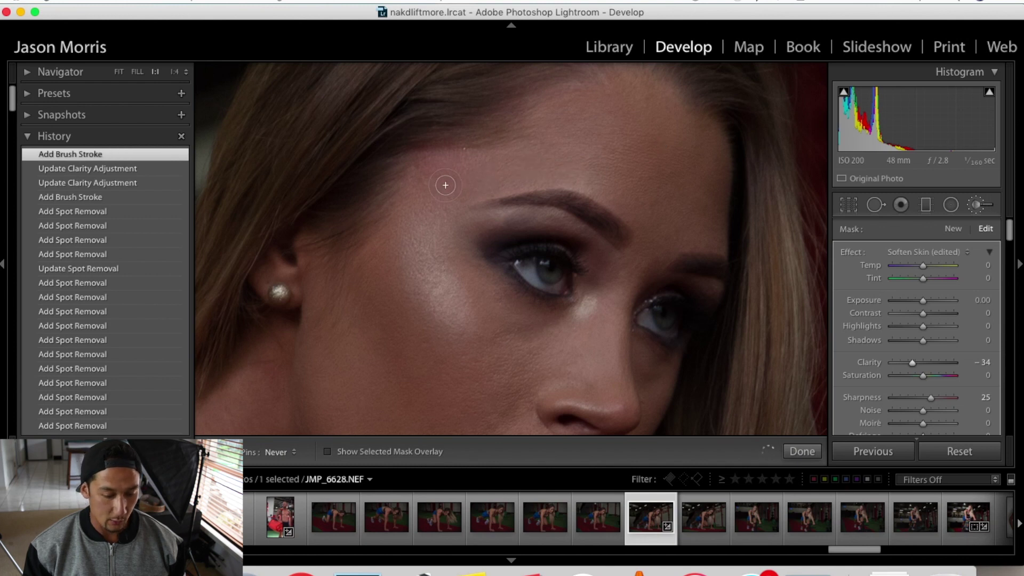
key("h")
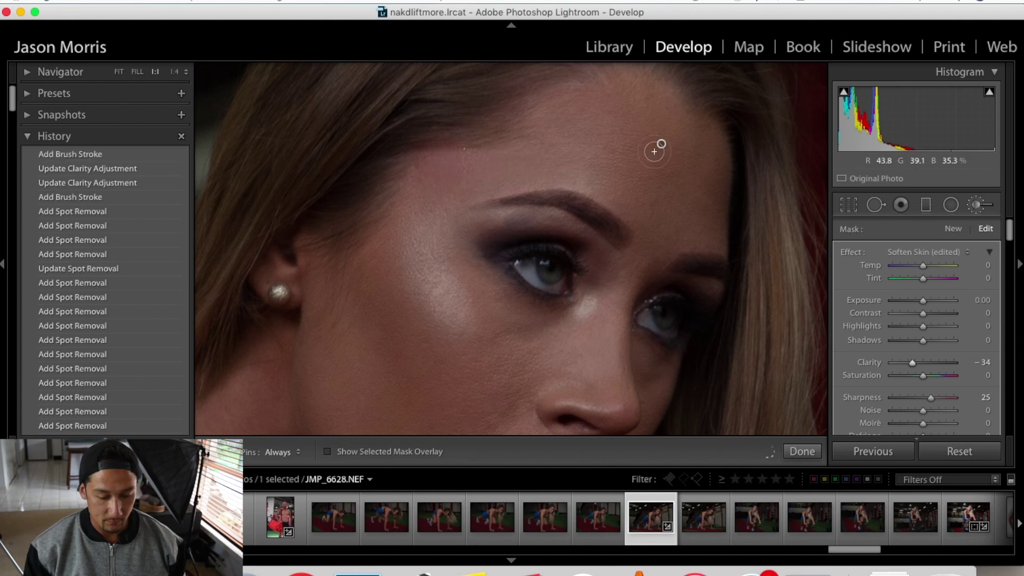
left_click_drag(656, 149, 661, 146)
mouse_move(660, 146)
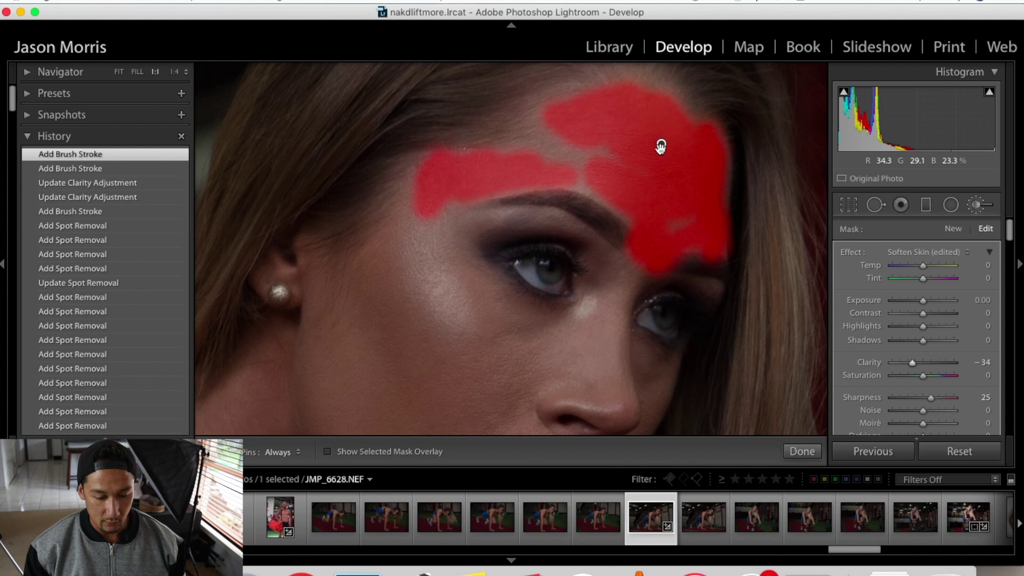
Brush the softening over the remaining forehead gaps, along the hairline and down the temple
key("h")
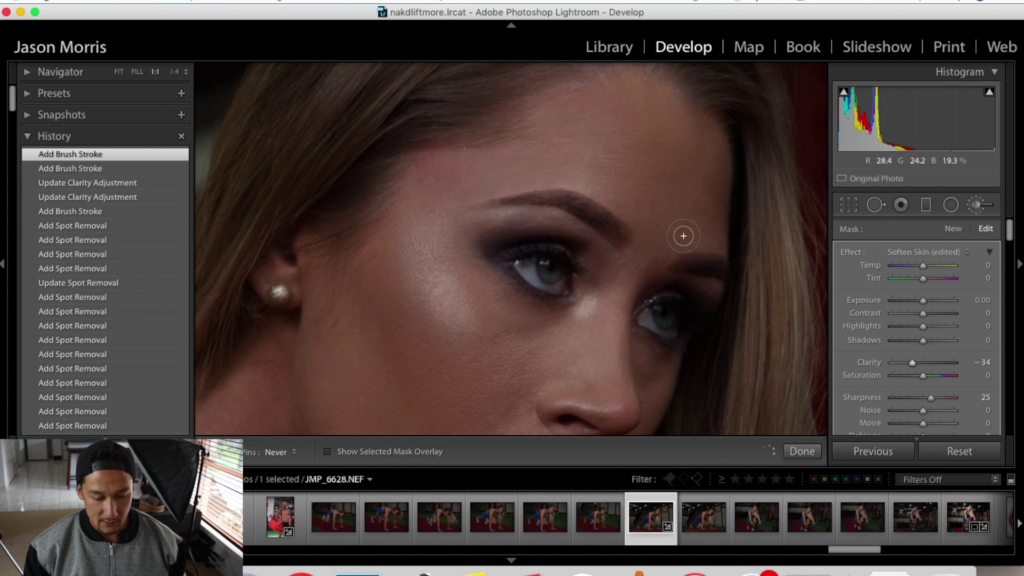
key("h")
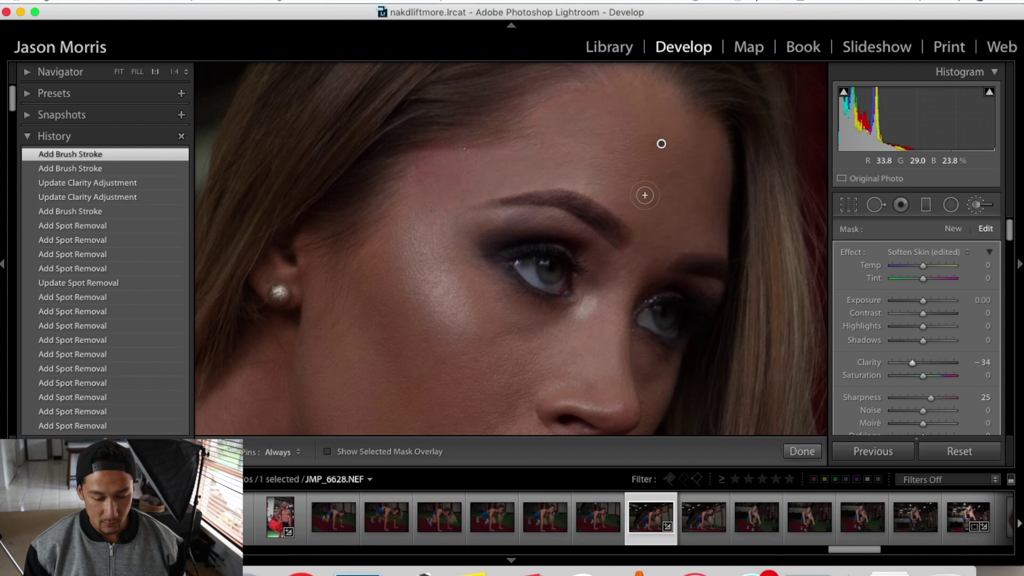
left_click(645, 195)
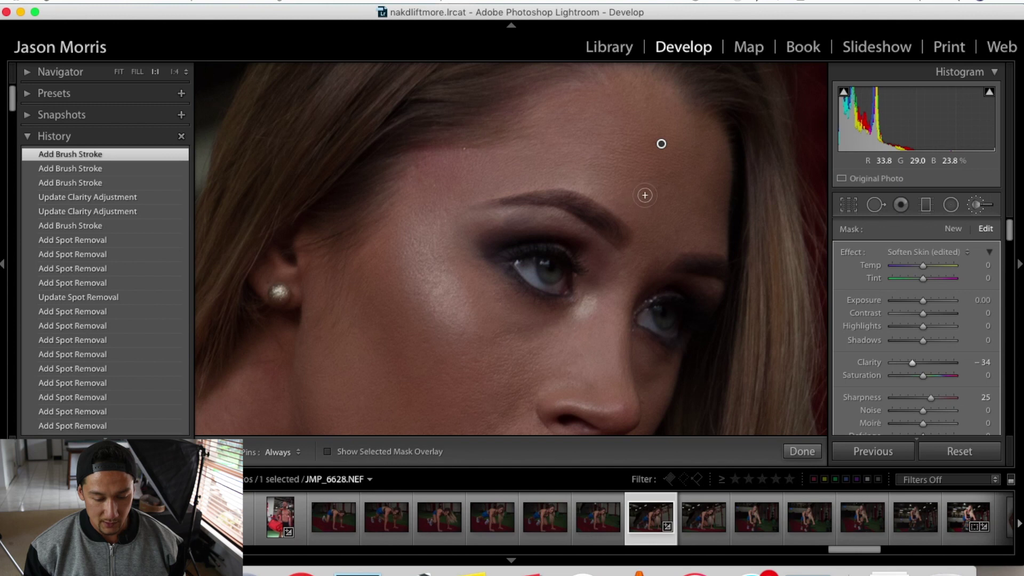
key("h")
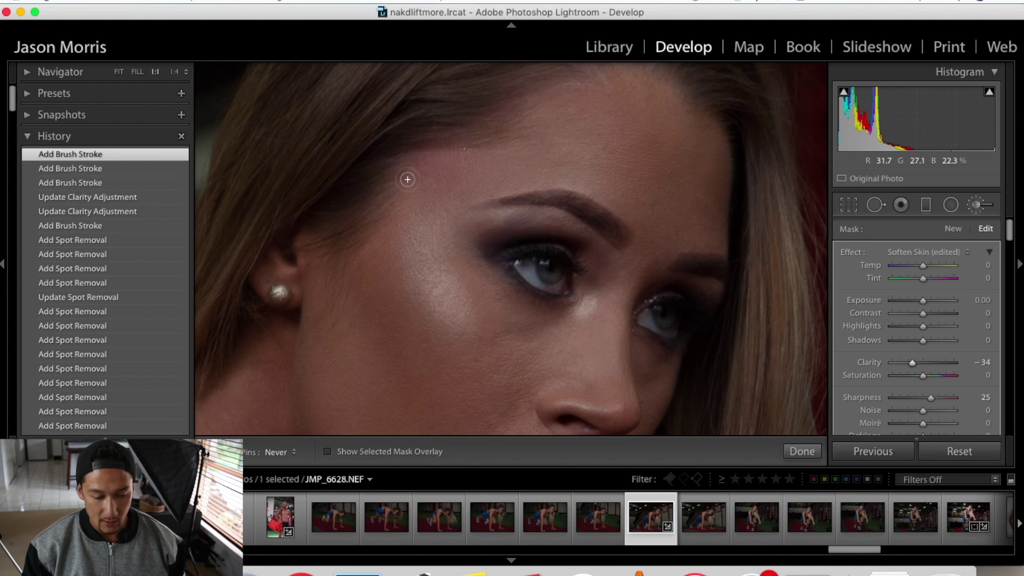
left_click_drag(408, 179, 397, 188)
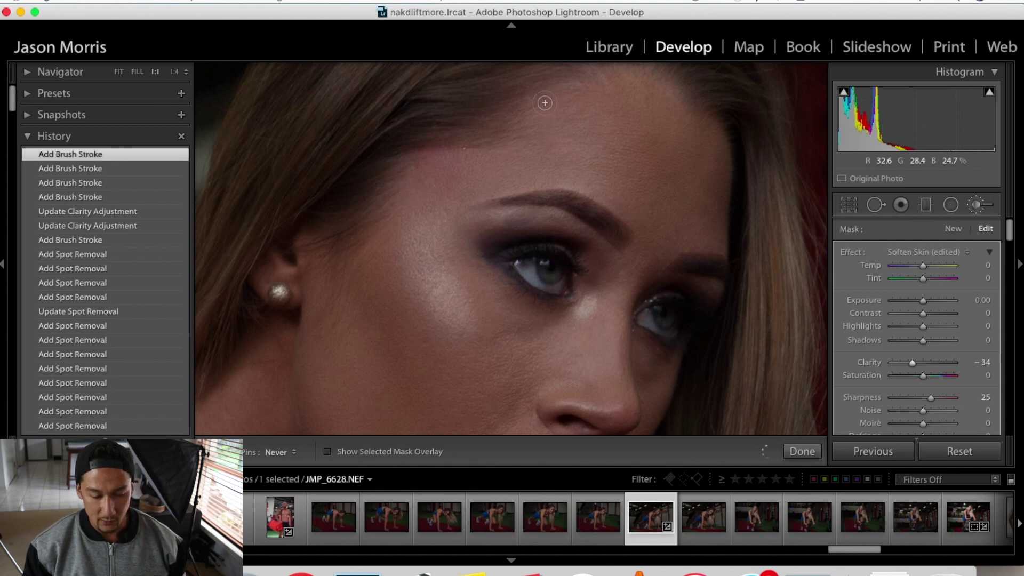
left_click_drag(619, 79, 663, 244)
key("h")
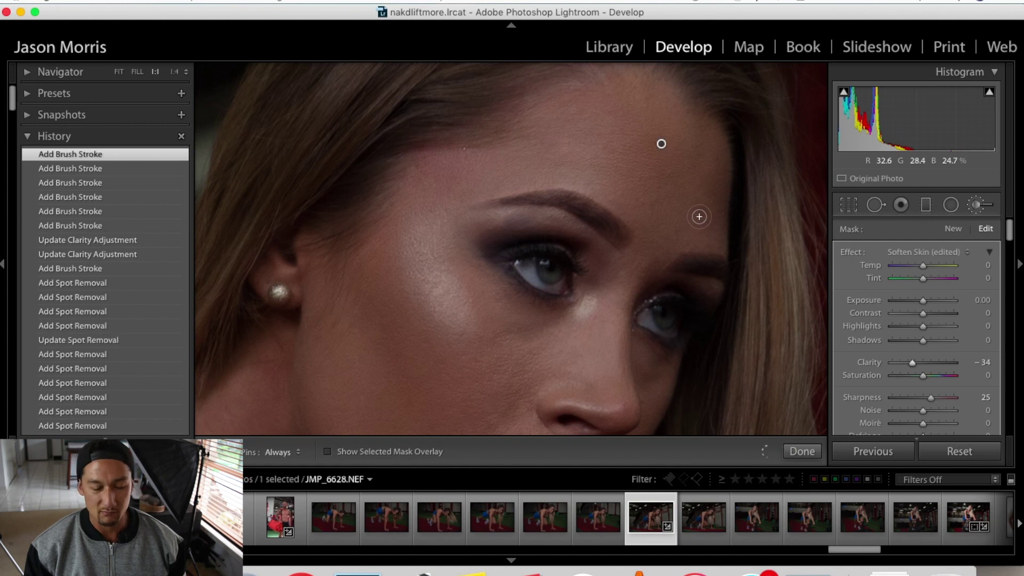
left_click_drag(699, 215, 698, 213)
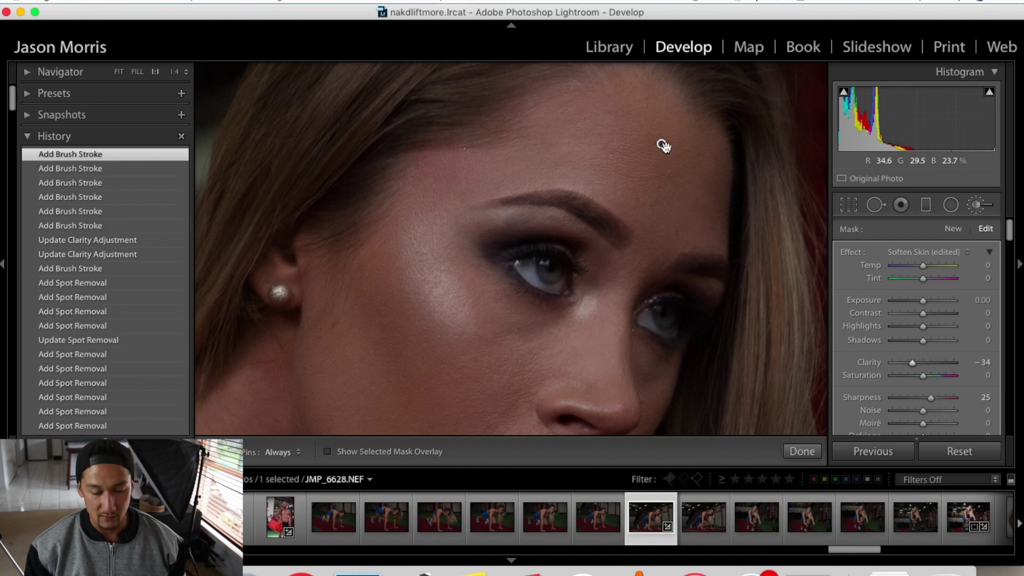
Review the forehead mask coverage and extend the skin softening to the rest of the face
mouse_move(664, 145)
key("h")
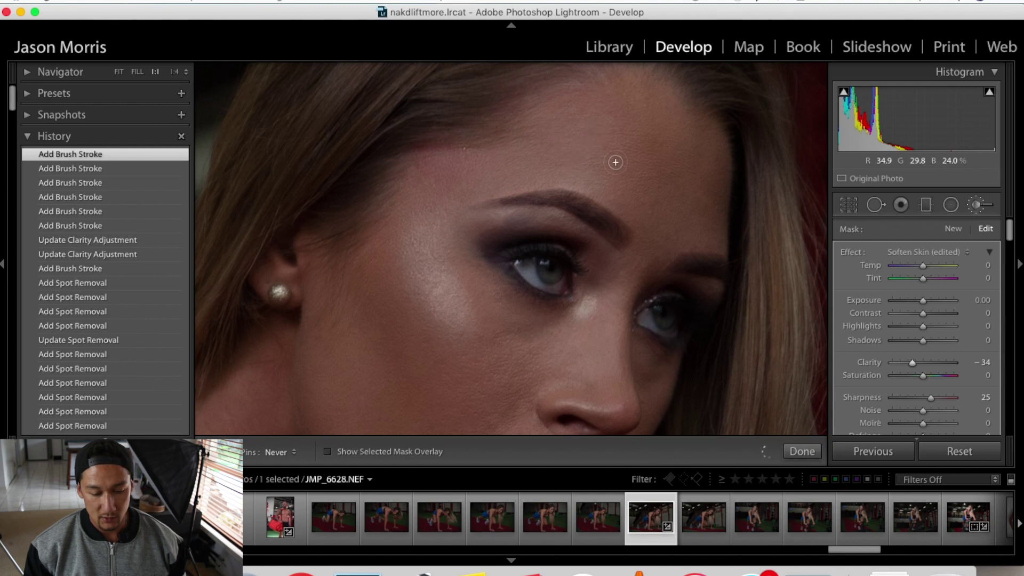
key("h")
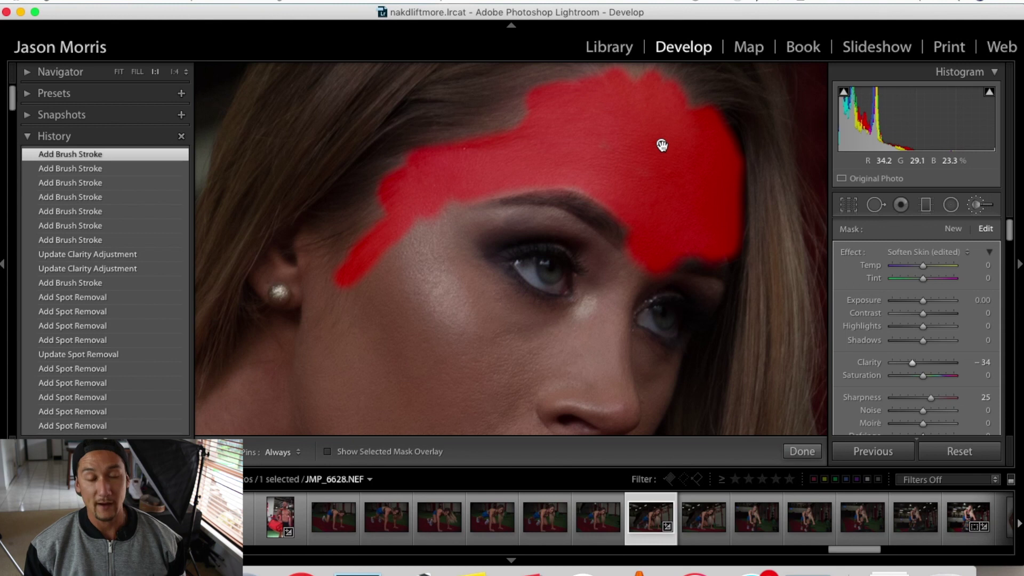
left_click_drag(634, 261, 684, 174)
key("h")
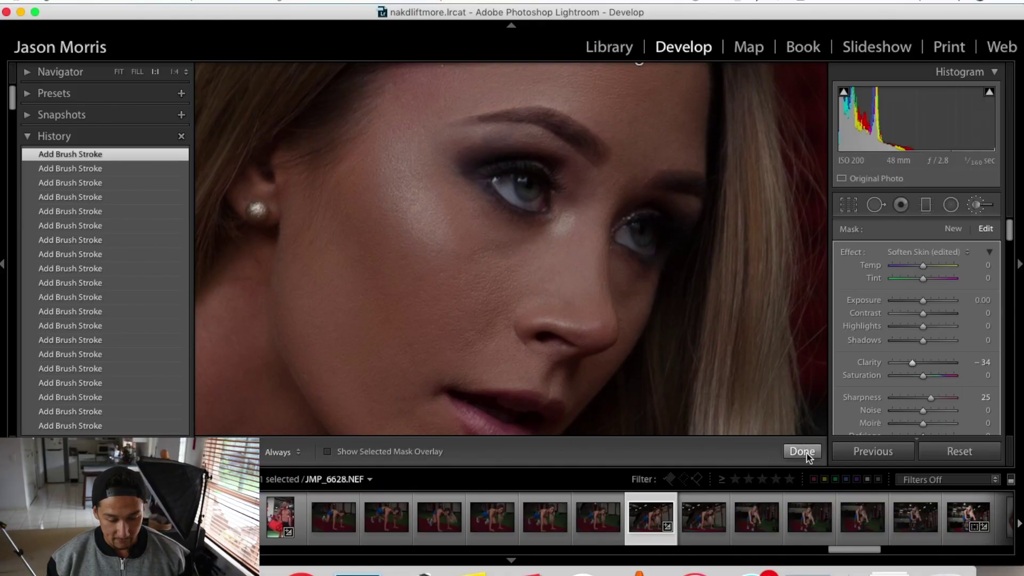
Finish the Adjustment Brush edit and compare the face in a side-by-side before and after view
left_click(808, 453)
key("y")
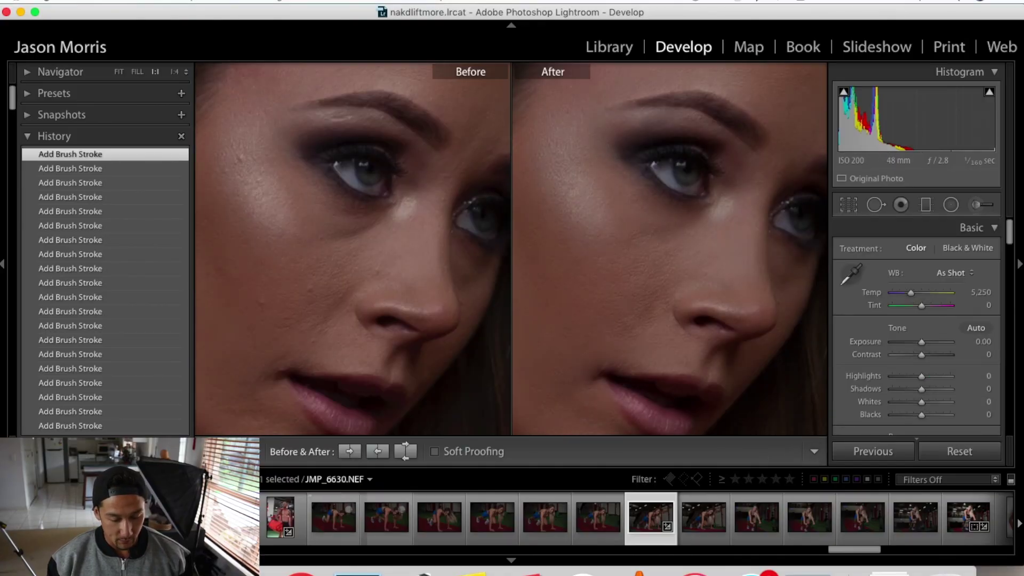
Inspect the cheek, forehead, eyes and mouth at 1:1 in the before and after comparison of the softened skin
left_click_drag(549, 299, 621, 304)
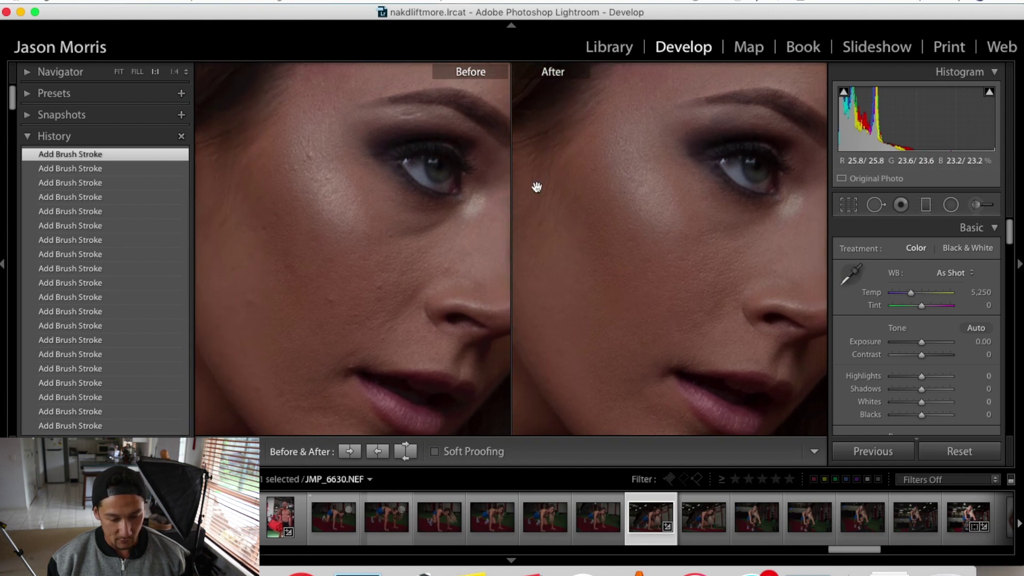
left_click(334, 304)
left_click(736, 218)
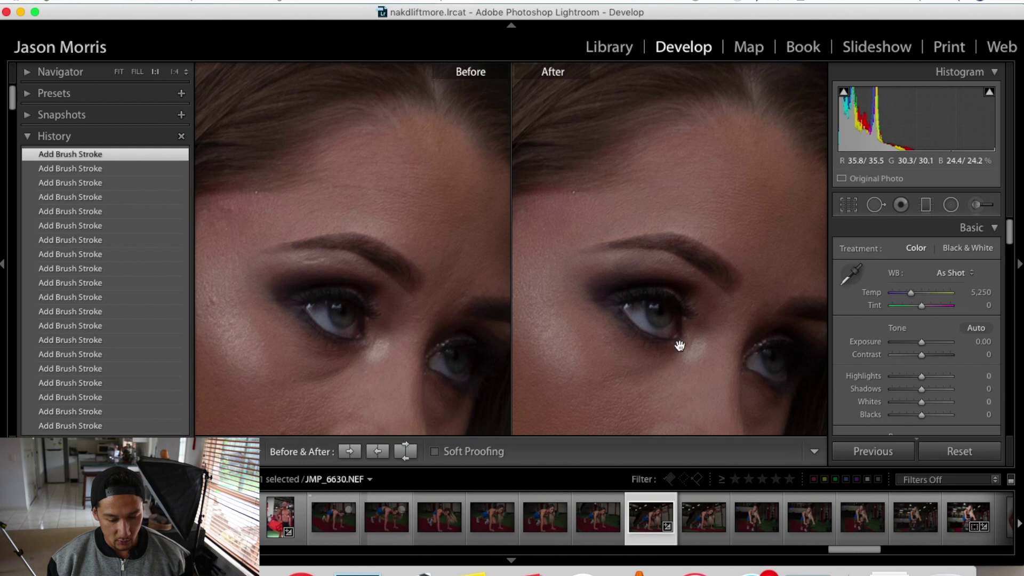
left_click_drag(680, 346, 723, 124)
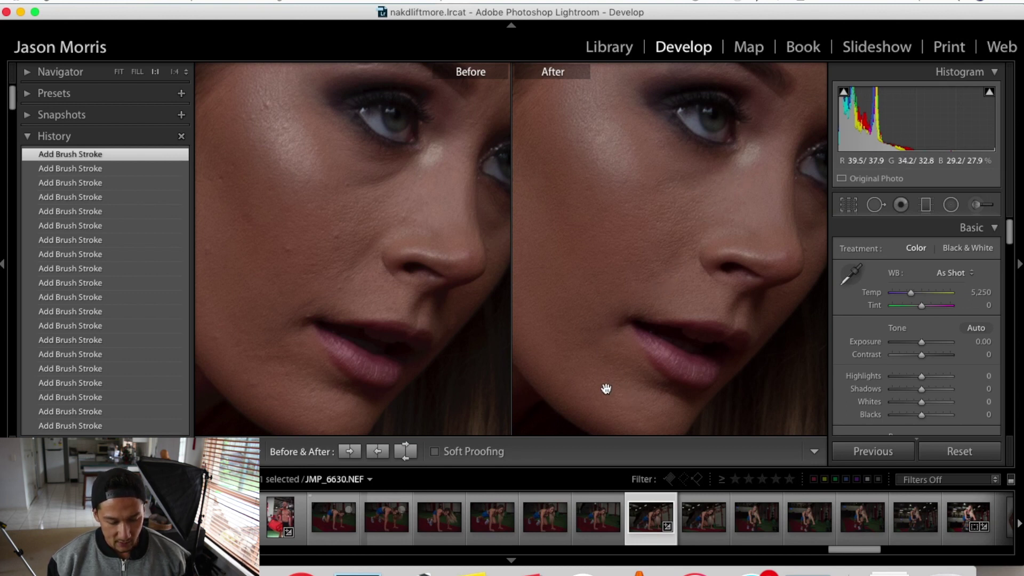
left_click_drag(608, 258, 690, 292)
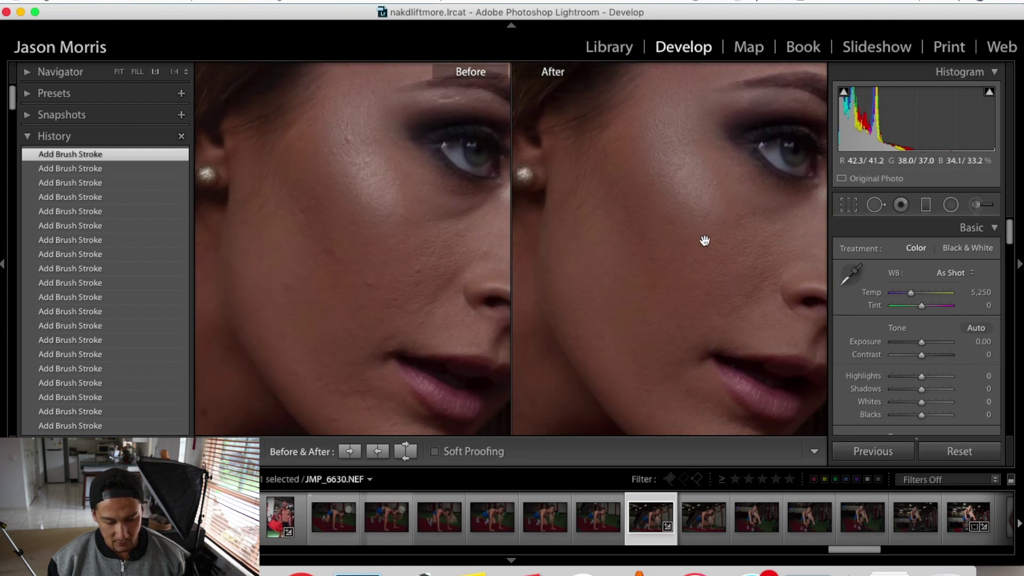
left_click_drag(704, 241, 581, 240)
left_click_drag(641, 217, 668, 226)
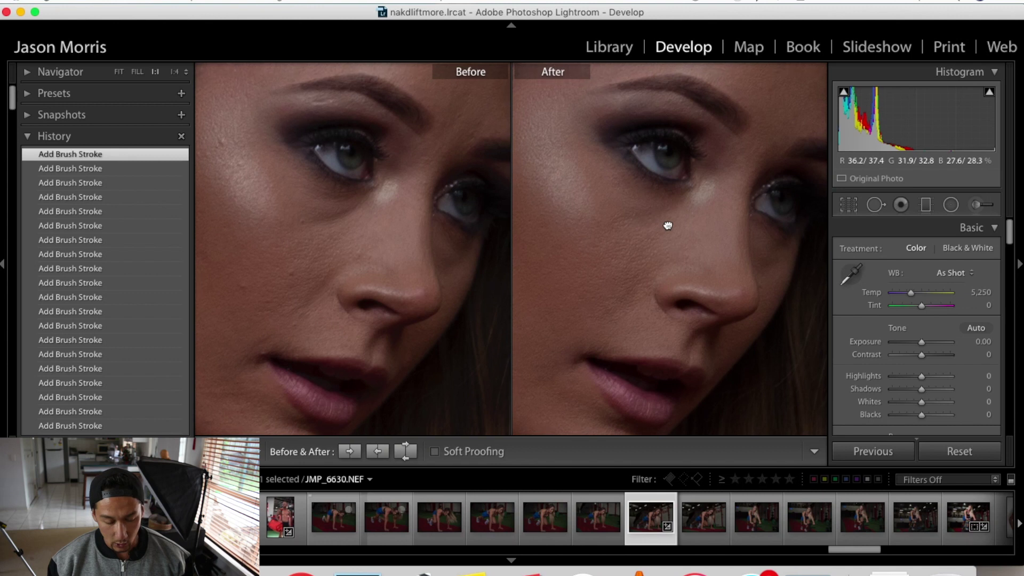
left_click(633, 215)
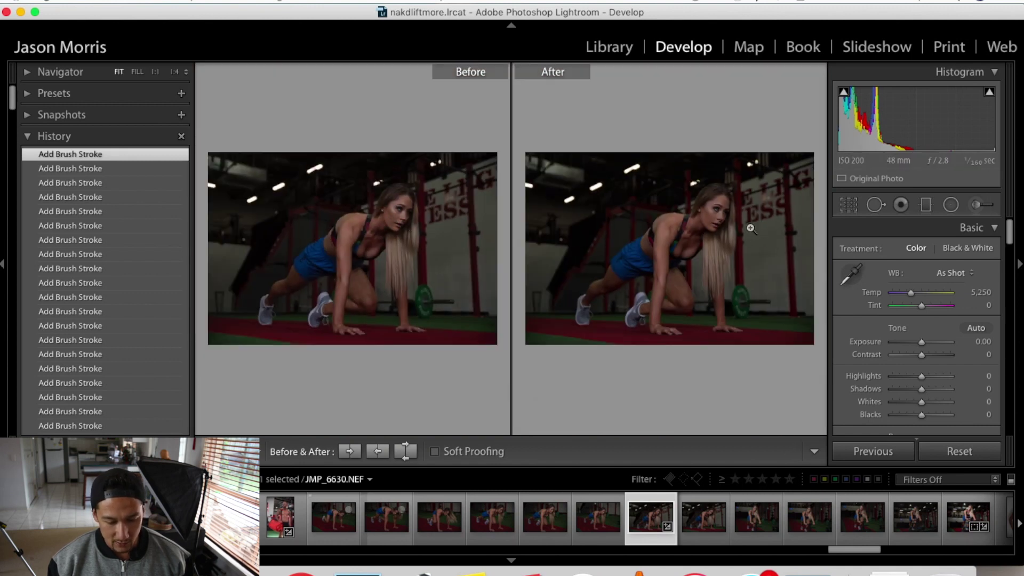
left_click(718, 218)
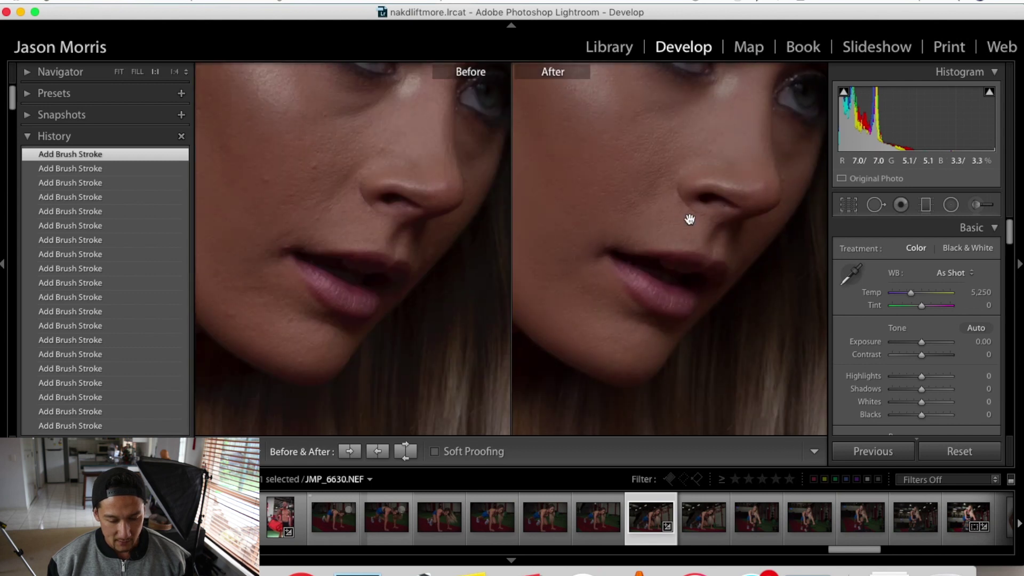
left_click_drag(688, 217, 756, 288)
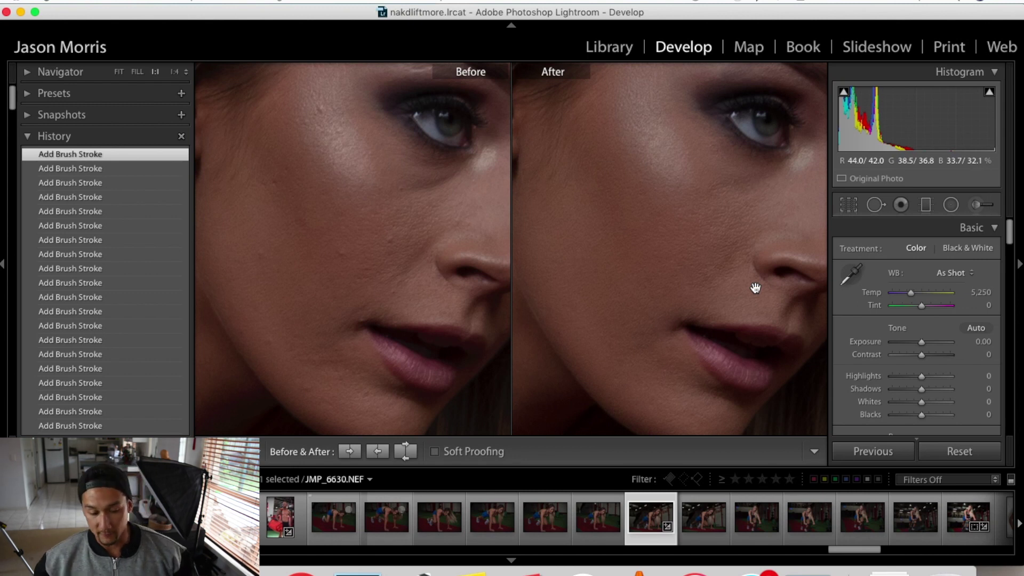
left_click_drag(716, 226, 684, 296)
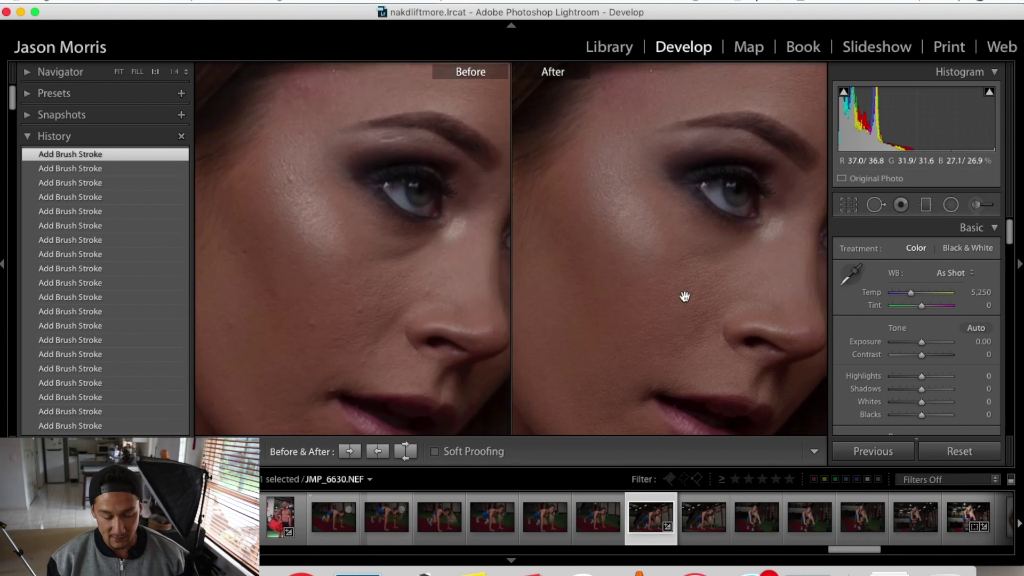
mouse_move(715, 242)
left_mouse_down()
mouse_move(608, 299)
mouse_move(688, 255)
mouse_move(645, 279)
left_mouse_up()
Start a new Adjustment Brush mask with the Sharpness effect at 25 and paint it over both eyes
left_click(982, 208)
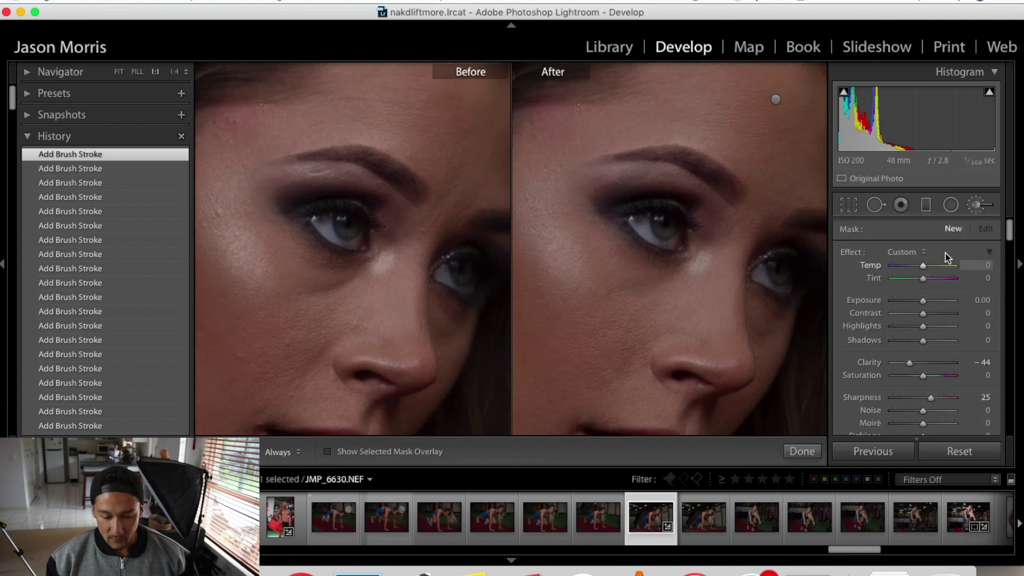
left_click(913, 252)
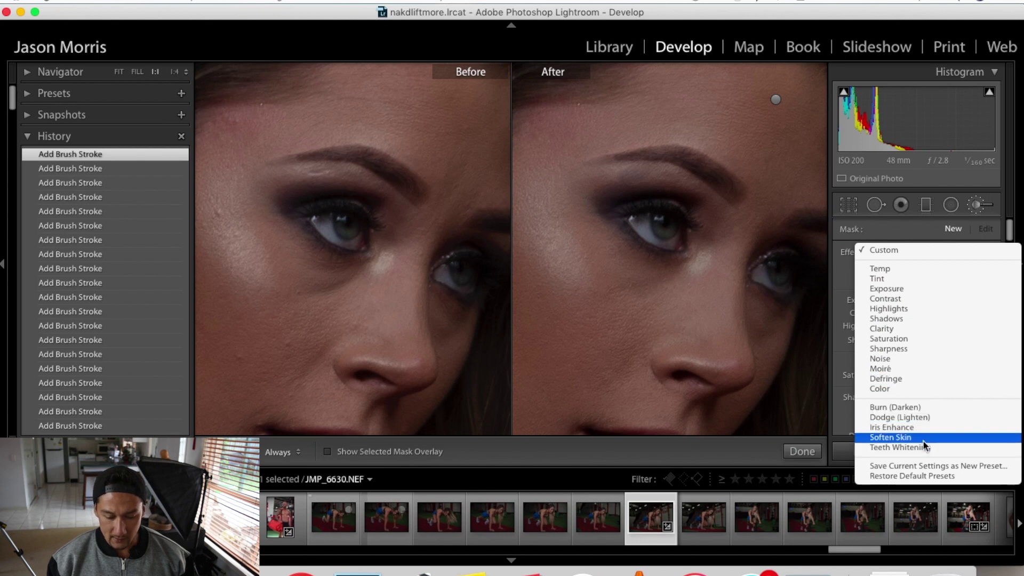
scroll(905, 344, "down", 1)
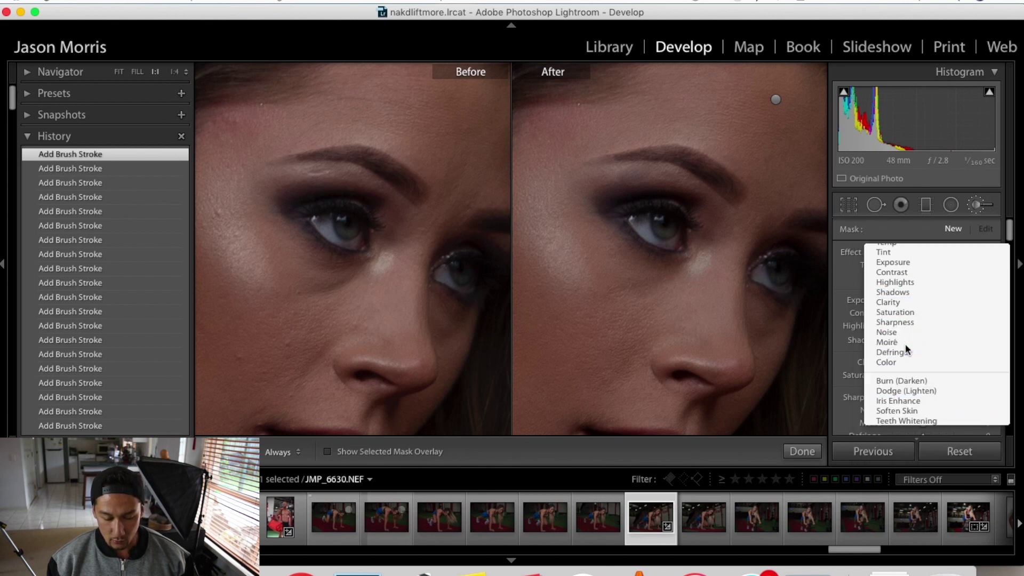
left_click(905, 347)
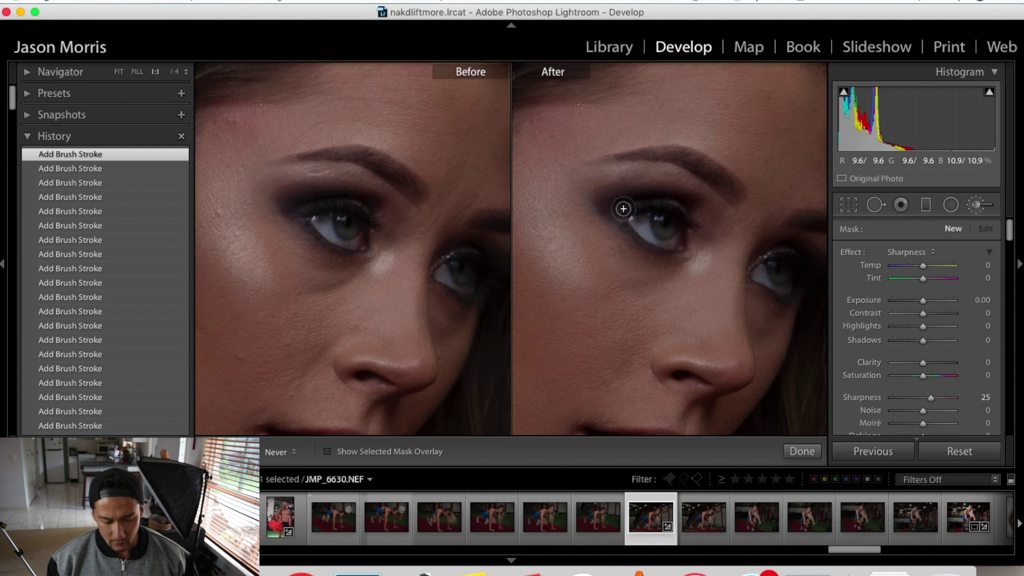
mouse_move(651, 223)
left_mouse_down()
mouse_move(809, 267)
mouse_move(800, 261)
left_mouse_up()
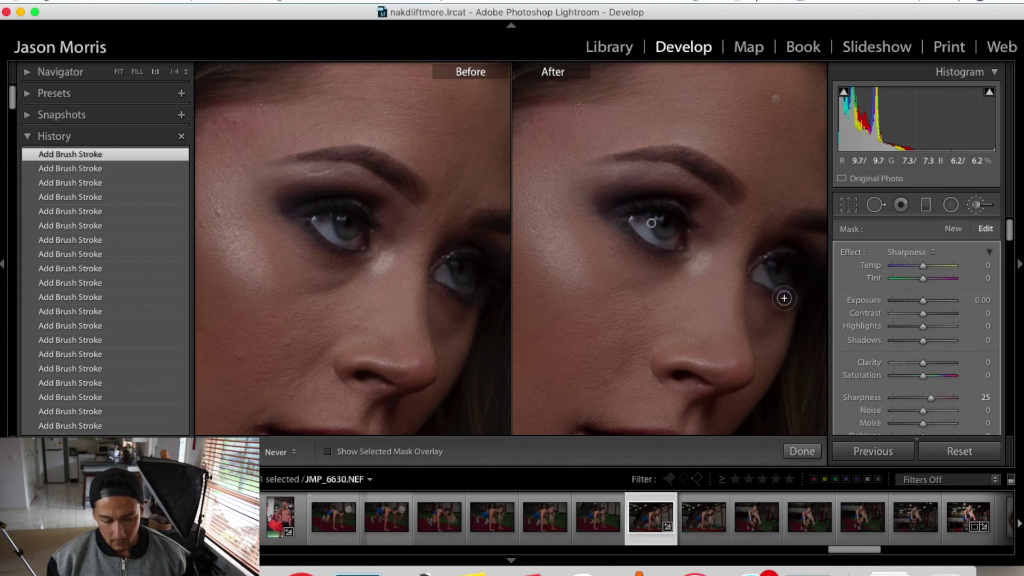
Check the sharpening mask's coverage over both eyes and finish the Adjustment Brush edit
key("h")
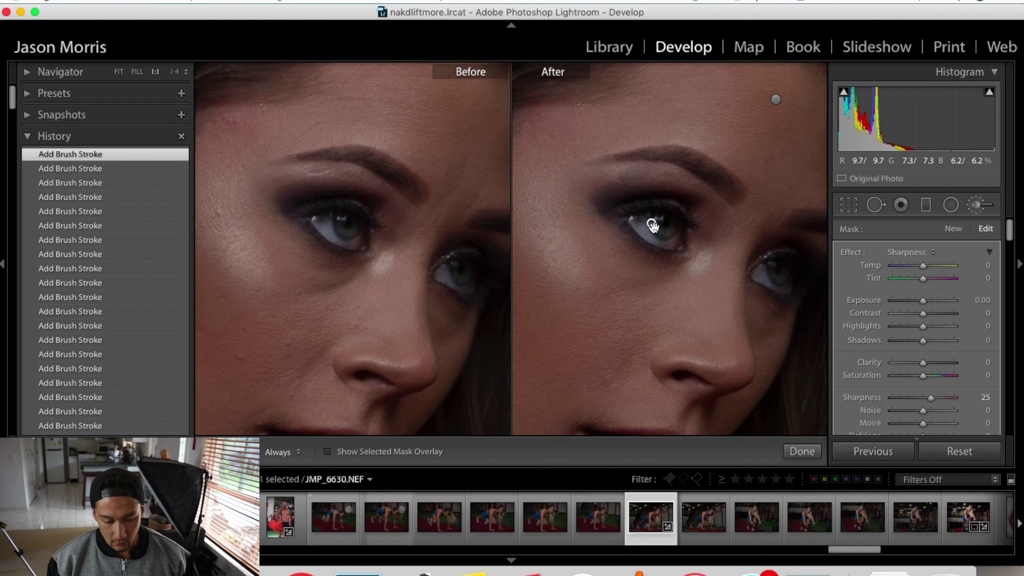
mouse_move(653, 225)
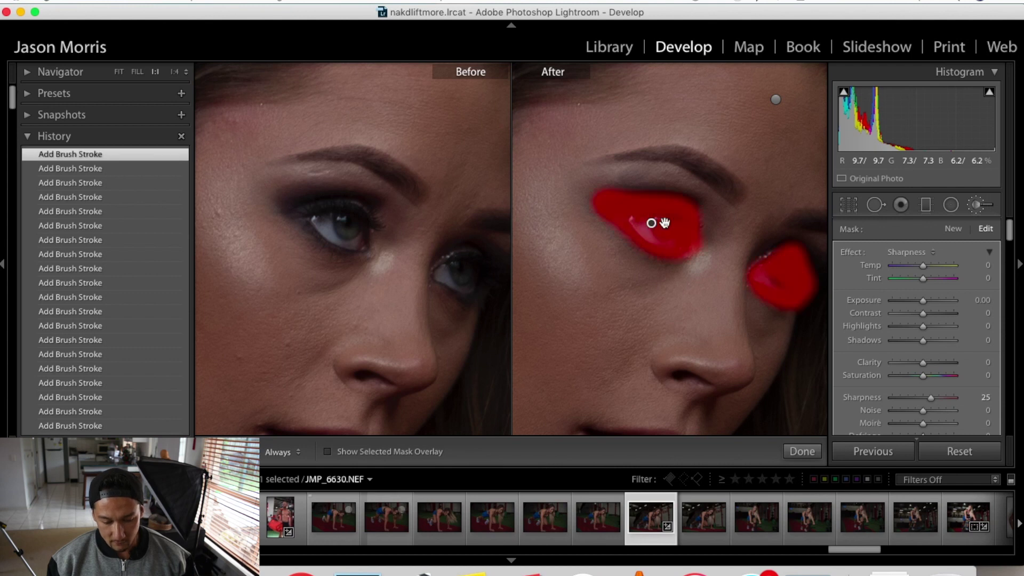
key("h")
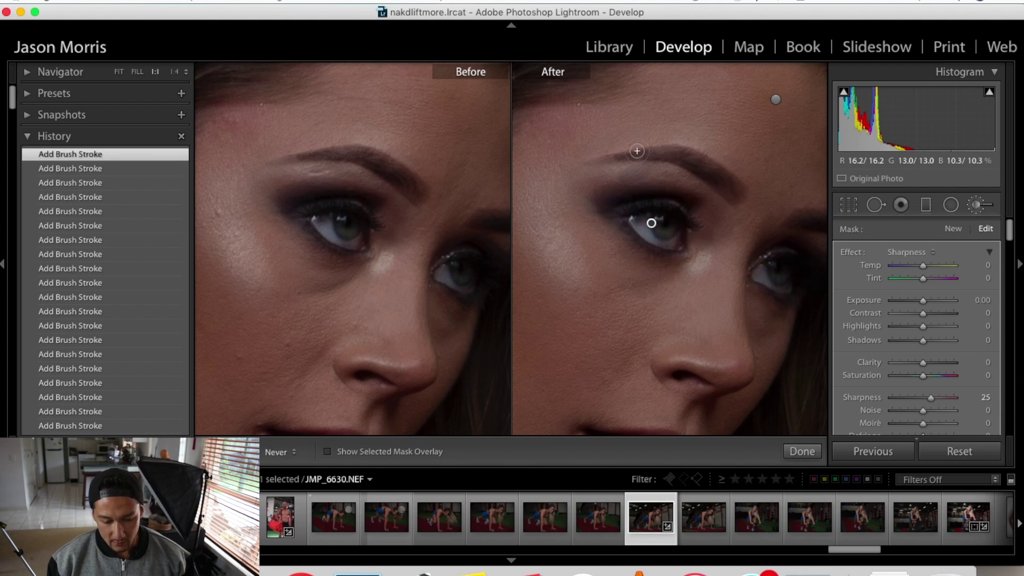
key("h")
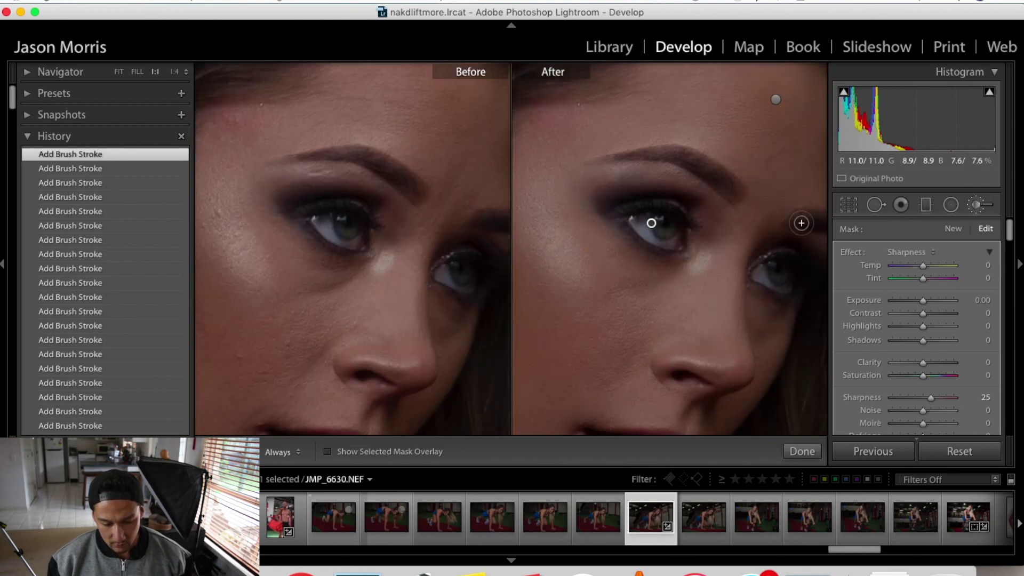
key("z")
key("z")
key("h")
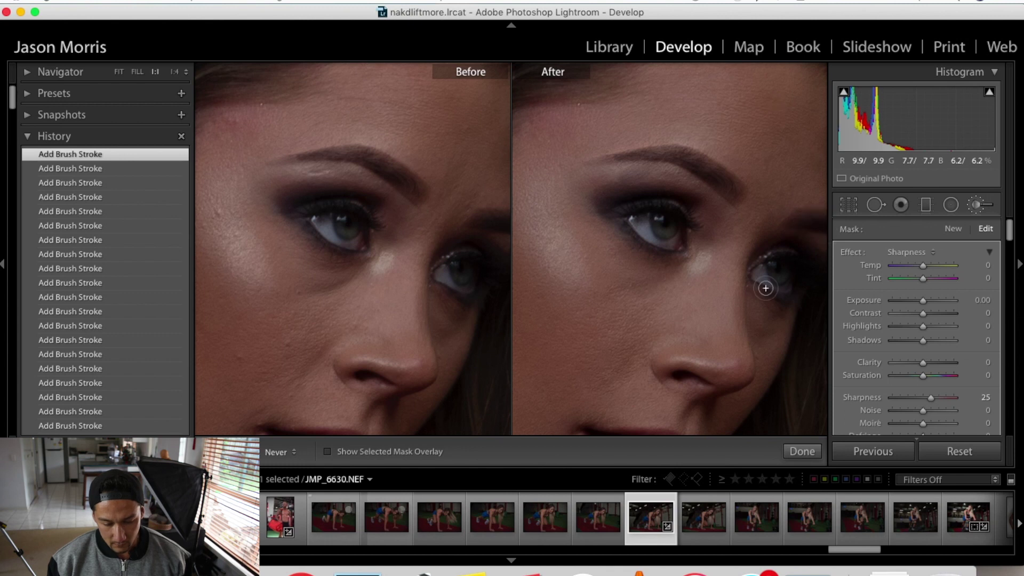
left_click(804, 451)
Compare the sharpened eyes and the face before and after, in both the full-photo and 1:1 views
mouse_move(692, 235)
left_mouse_down()
mouse_move(652, 226)
mouse_move(631, 196)
left_mouse_up()
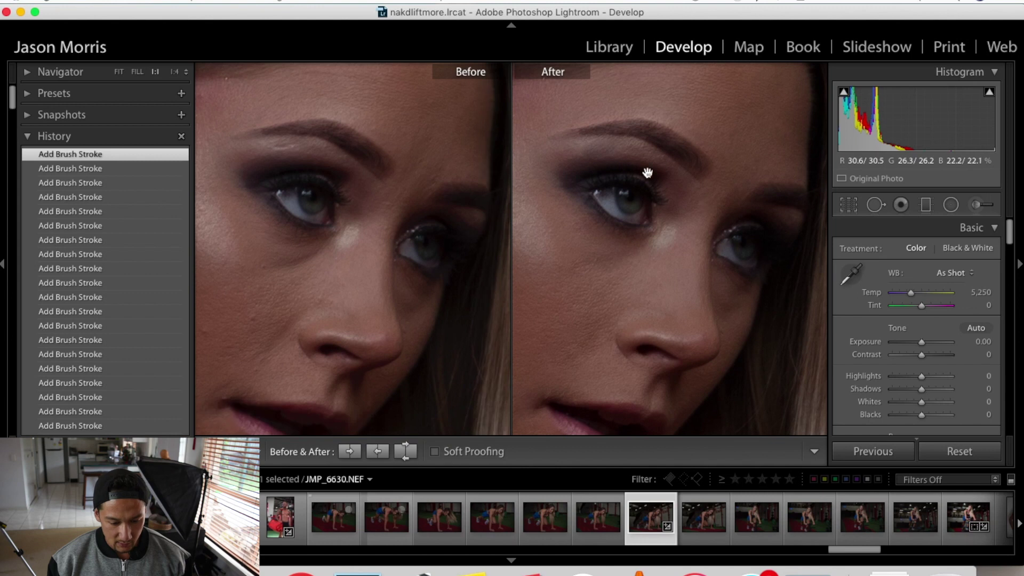
left_click(627, 226)
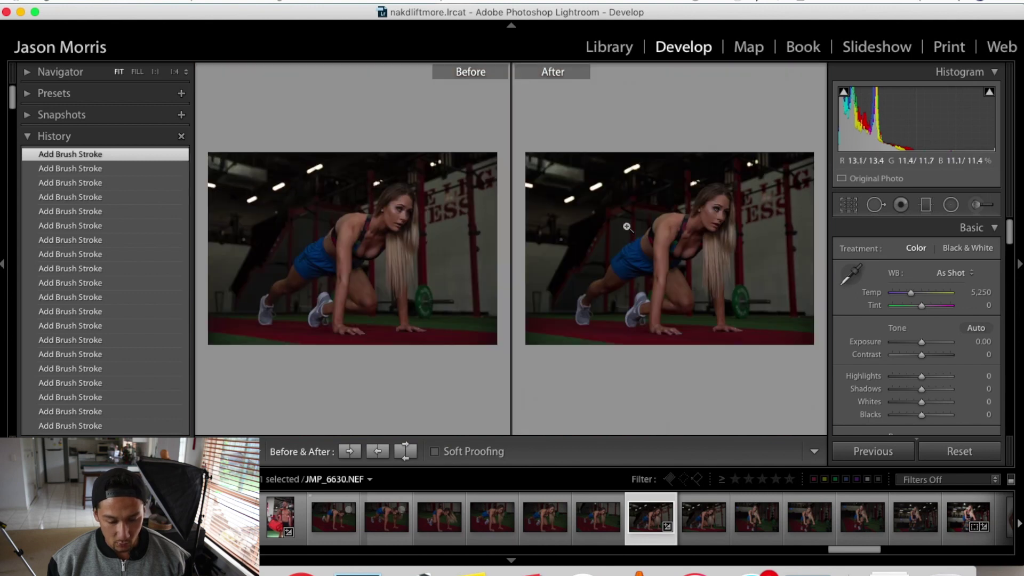
left_click(722, 213)
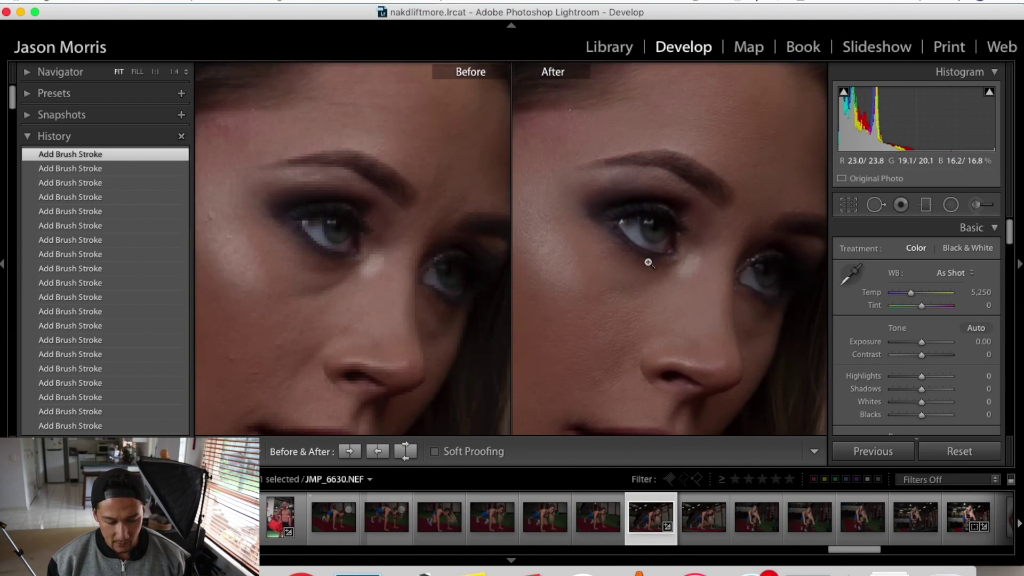
left_click(648, 263)
left_click(711, 215)
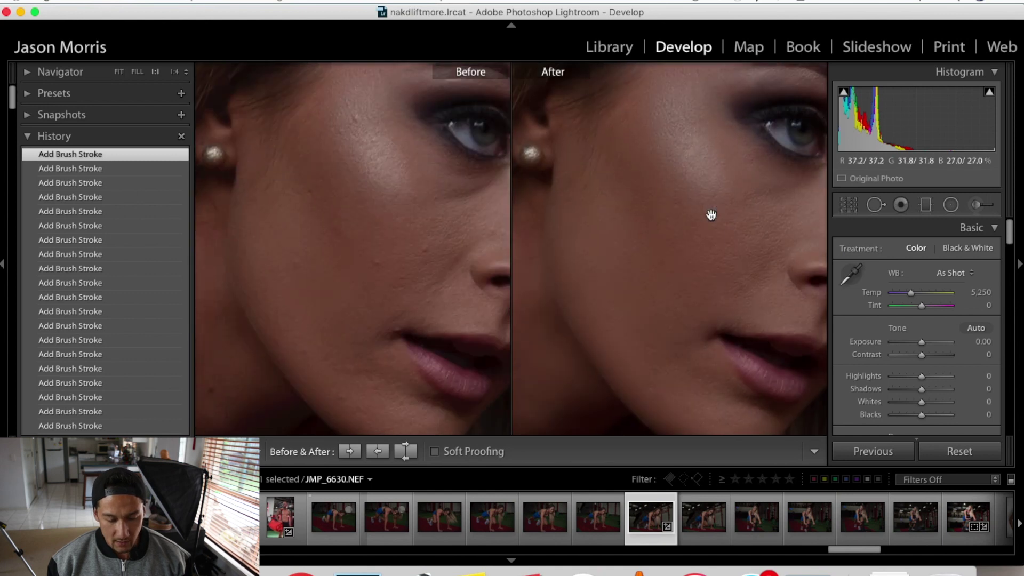
Examine the neck, shoulder and upper chest at 1:1 for remaining blemishes in the before and after view
left_click_drag(712, 215, 663, 221)
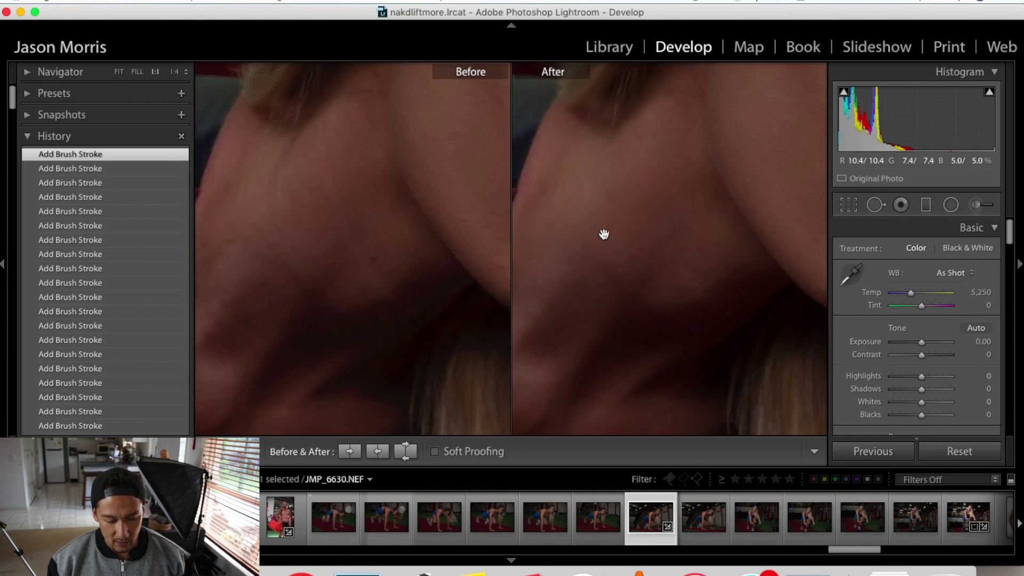
left_click(649, 297)
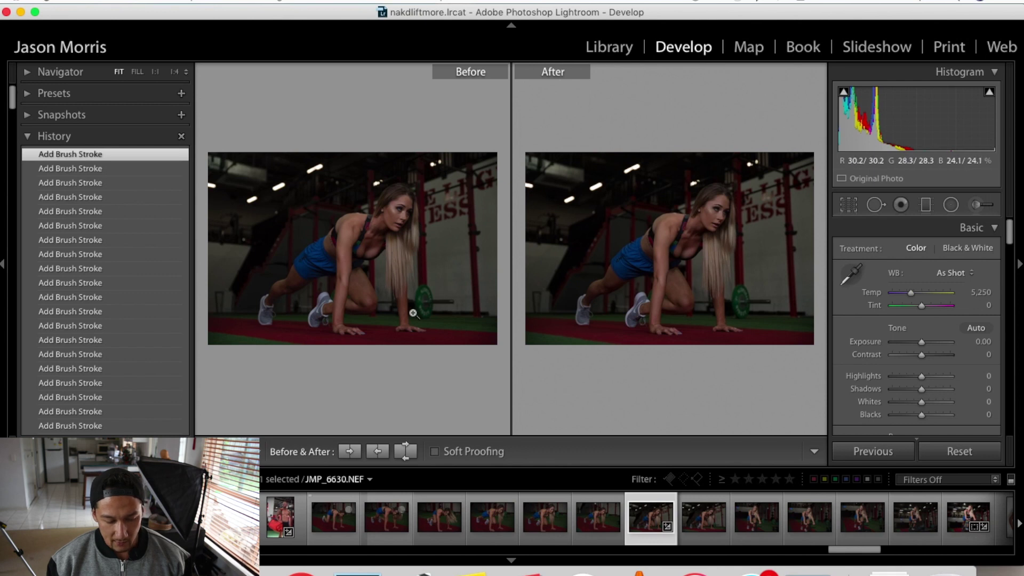
left_click(698, 239)
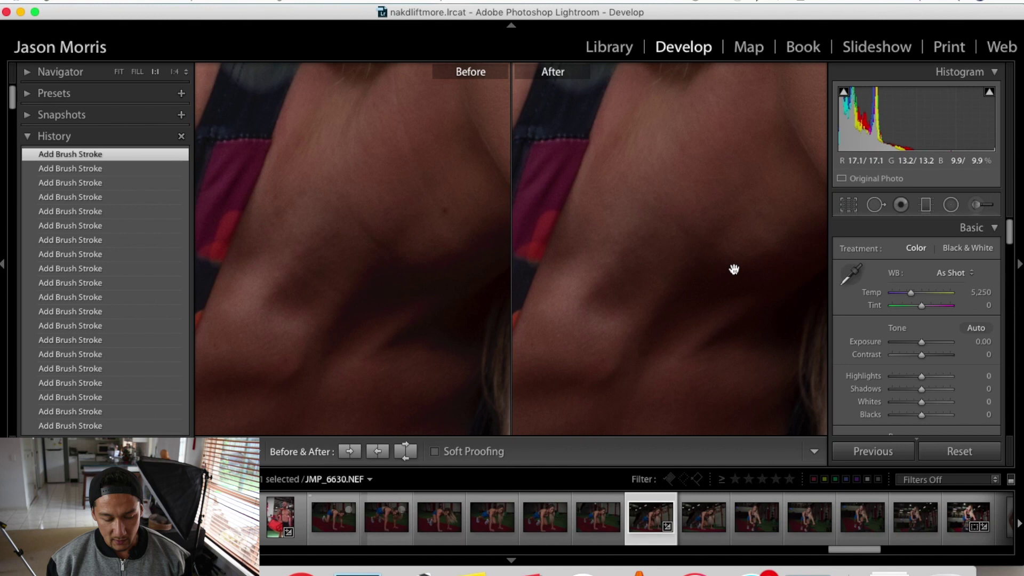
left_click_drag(705, 239, 716, 343)
left_click(707, 292)
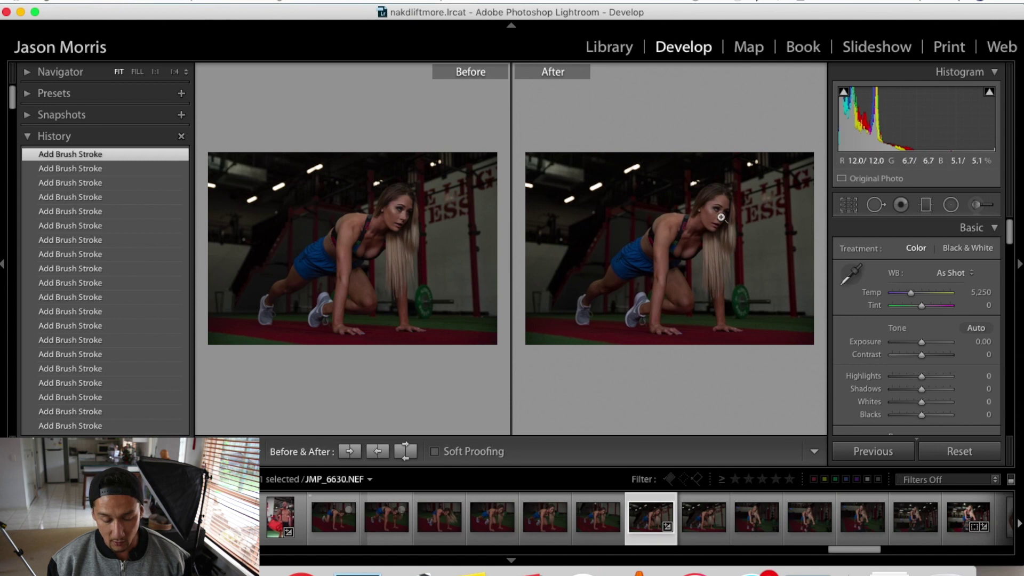
left_click(702, 239)
left_click_drag(697, 233, 741, 340)
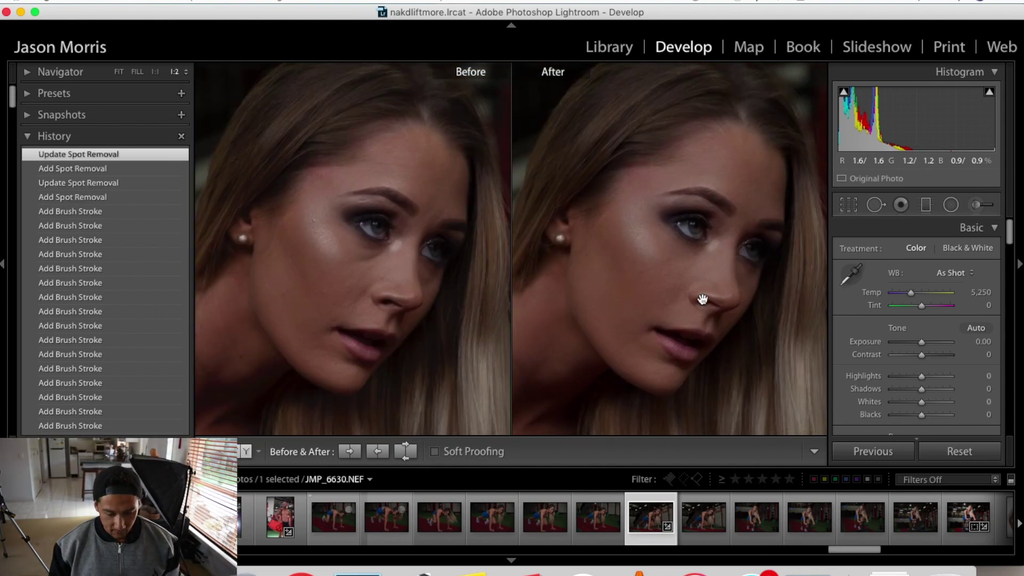
Compare the retouched face and neck before and after at 1:2 zoom, and return to the full photo
left_click(743, 295)
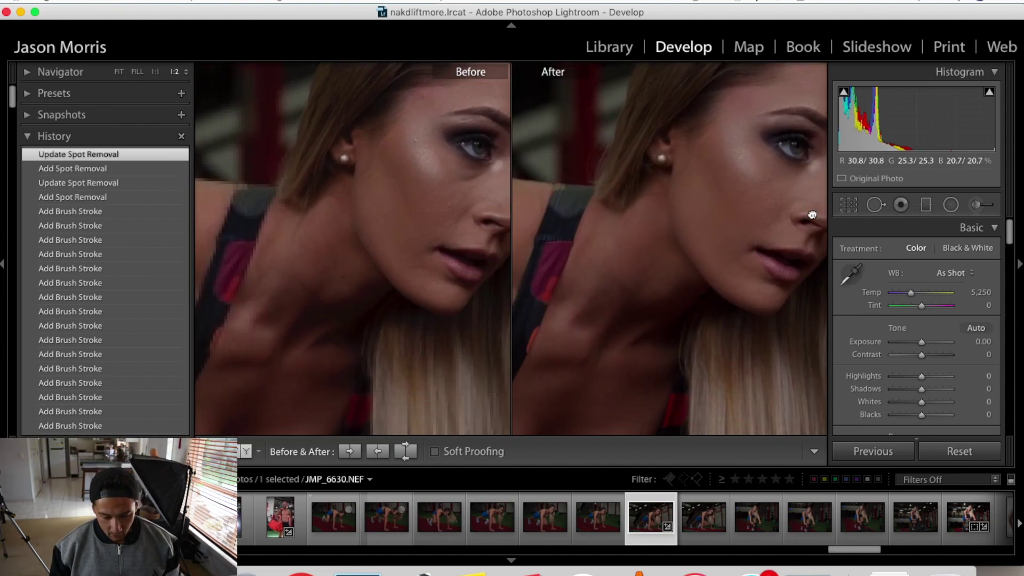
left_click_drag(812, 214, 725, 210)
left_click(711, 226)
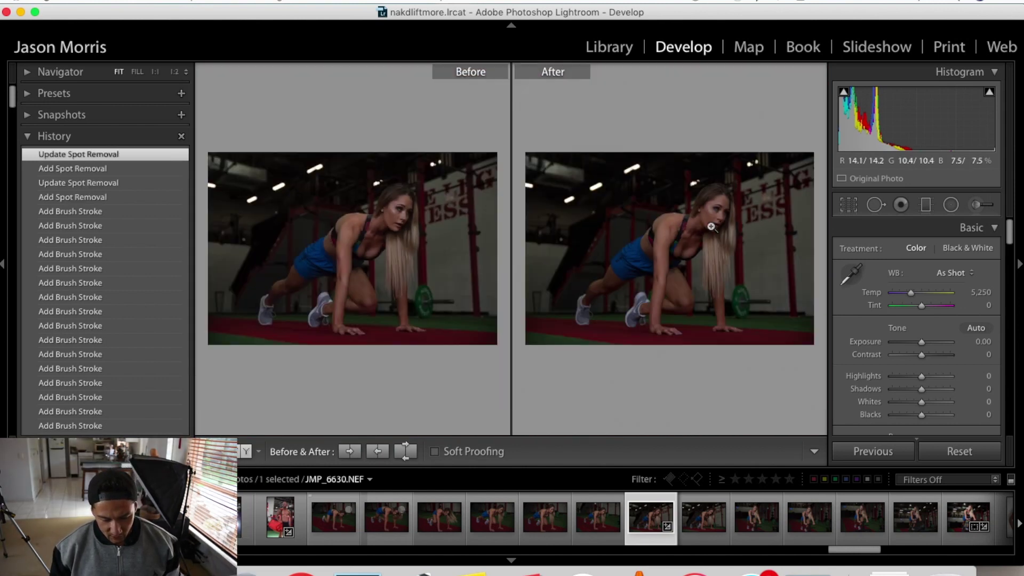
left_click(728, 196)
left_click_drag(697, 302, 709, 292)
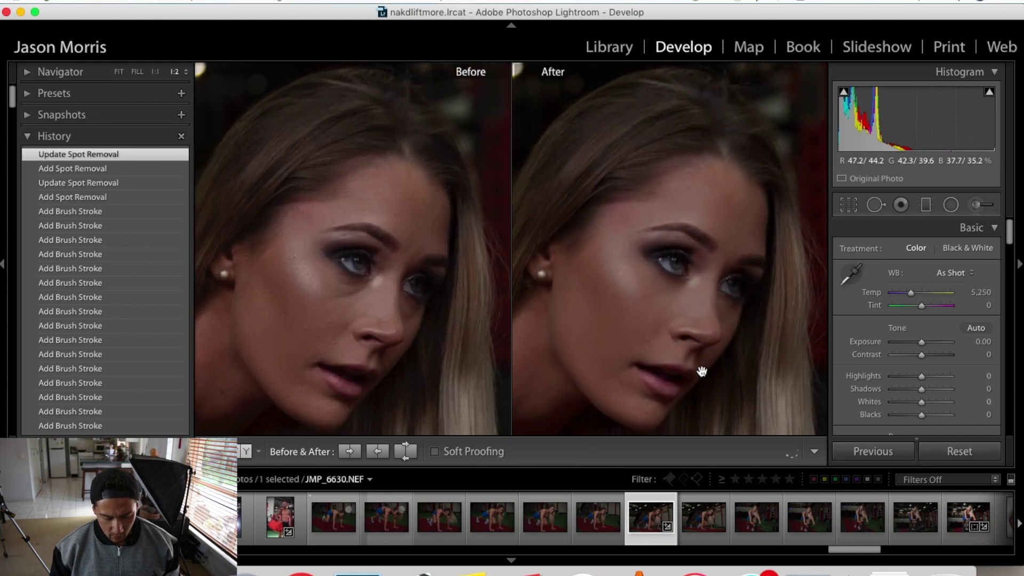
left_click(749, 303)
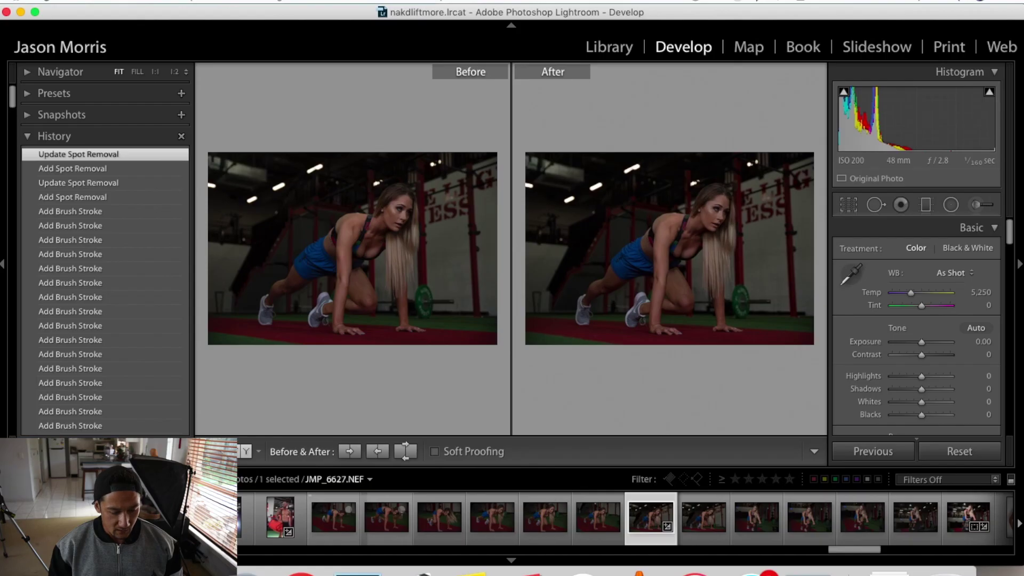
Leave the before and after comparison and set the photo's exposure to +0.45 and contrast to +15
key("y")
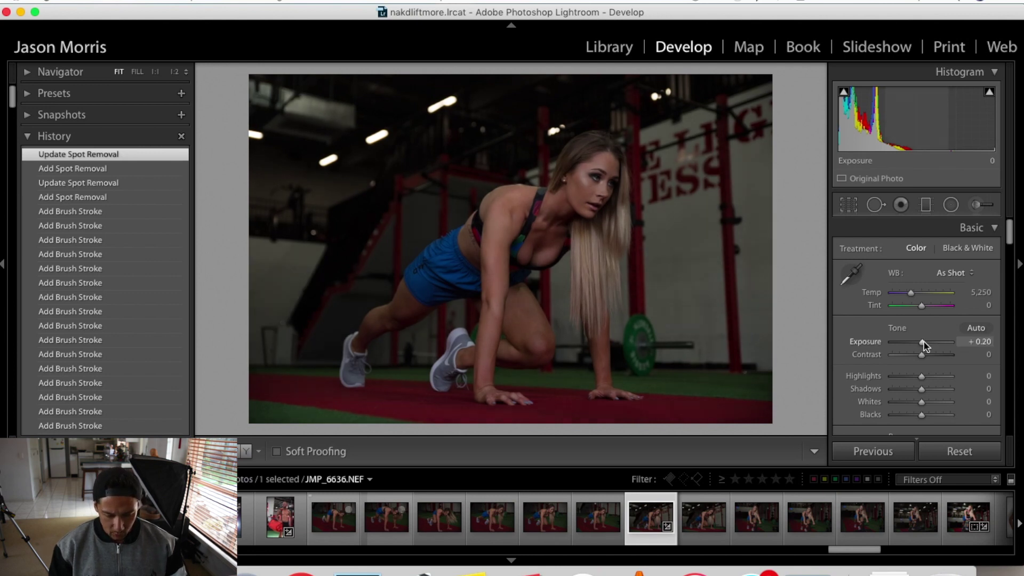
left_click_drag(924, 344, 926, 355)
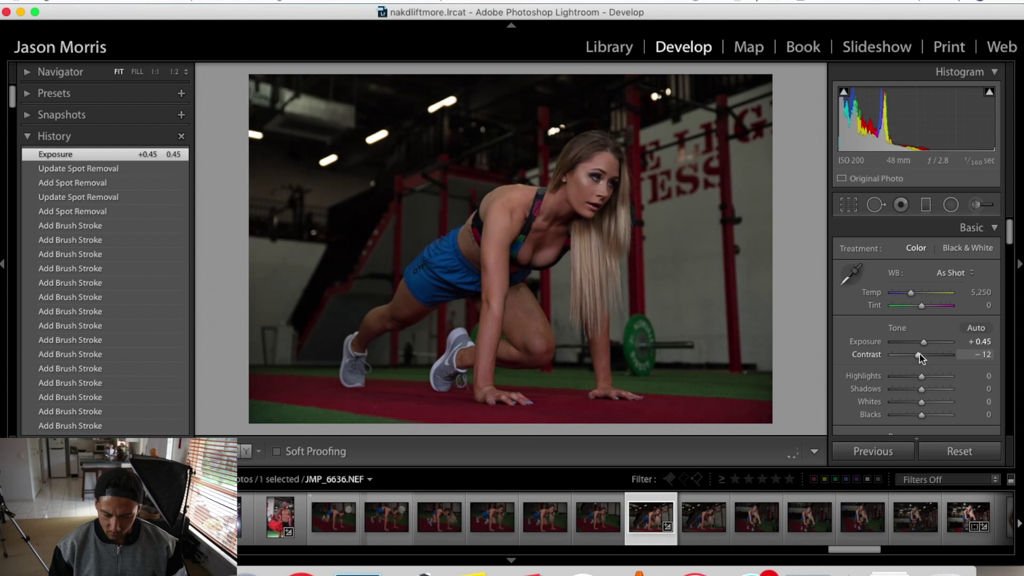
left_click_drag(924, 353, 925, 356)
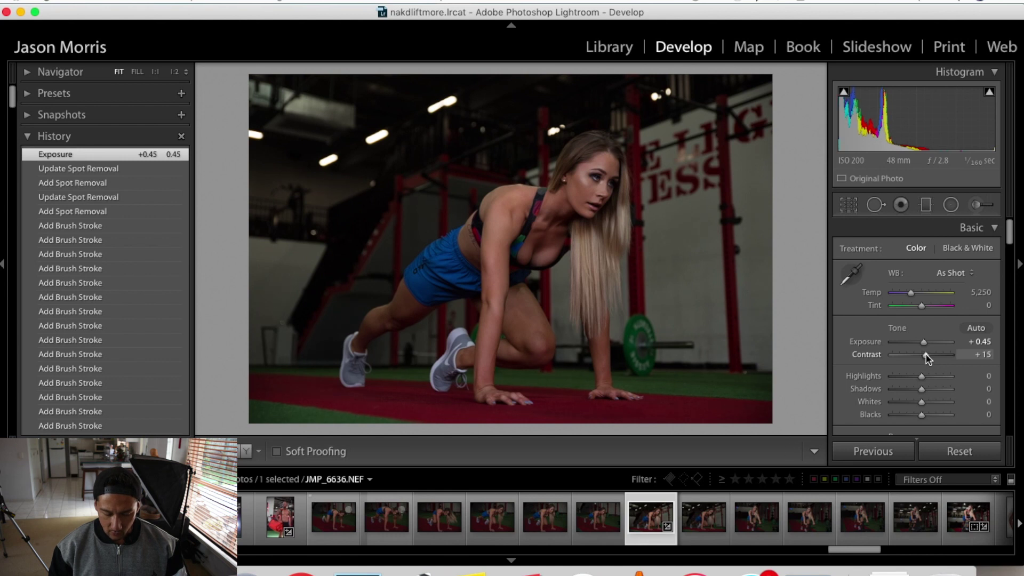
Set blacks to −15, shadows and highlights to −7, exposure to +0.40 and contrast to +12
left_click_drag(925, 355, 924, 356)
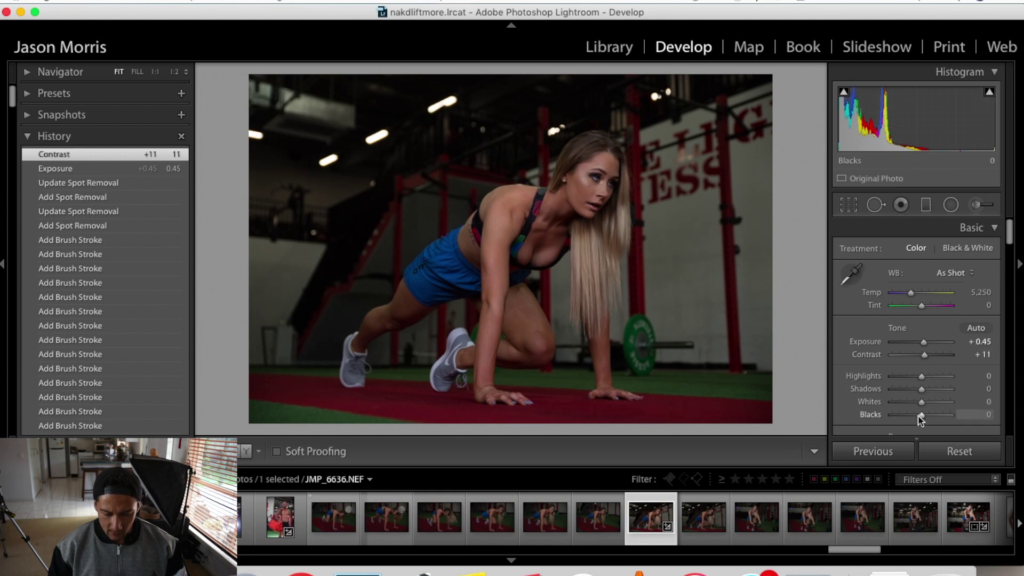
left_click_drag(917, 421, 918, 389)
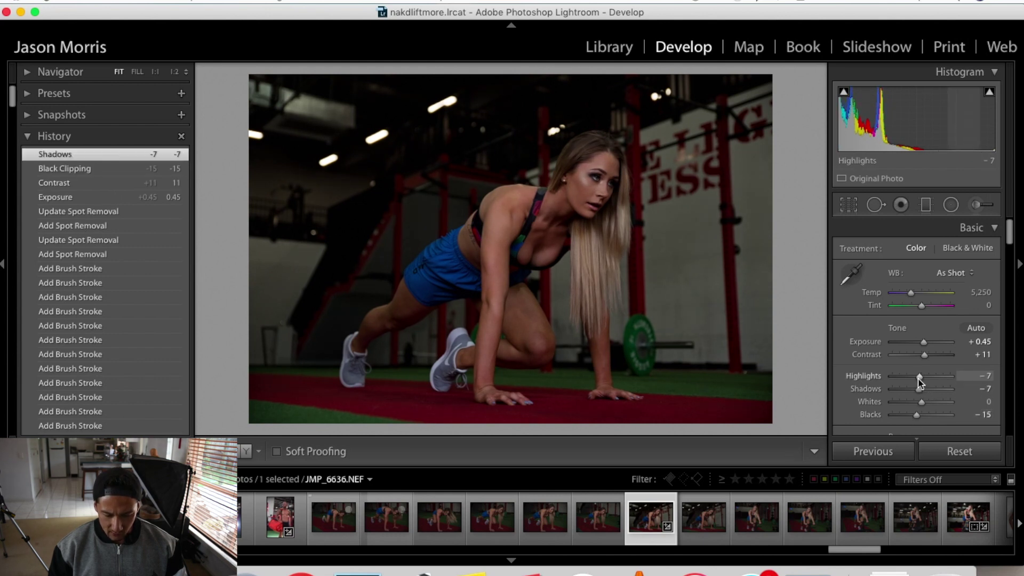
left_click_drag(925, 344, 926, 348)
left_click(926, 353)
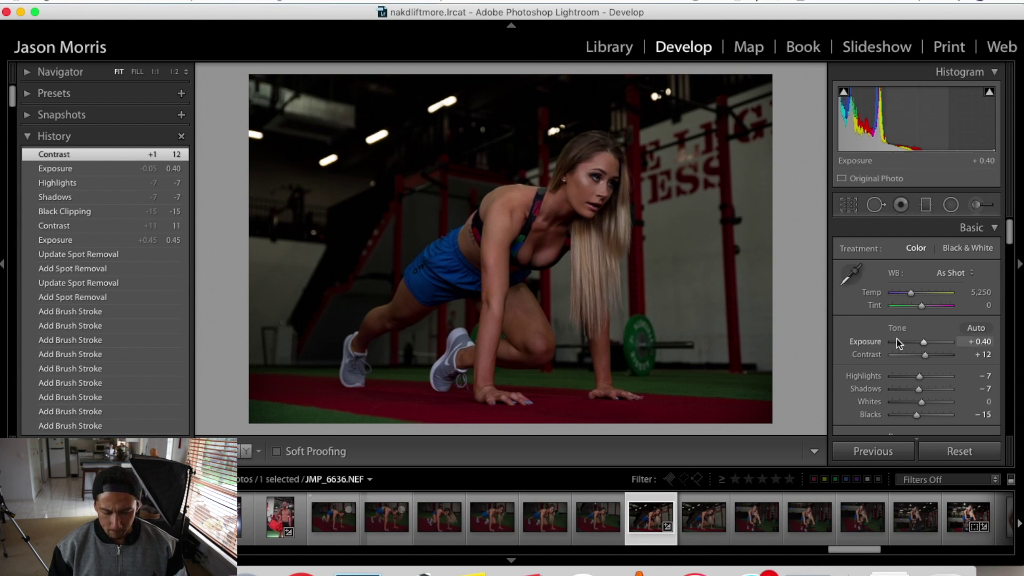
Reduce the yellow saturation to −100 in the color adjustments and set the white balance temperature to 5,139
scroll(890, 336, "down", 8)
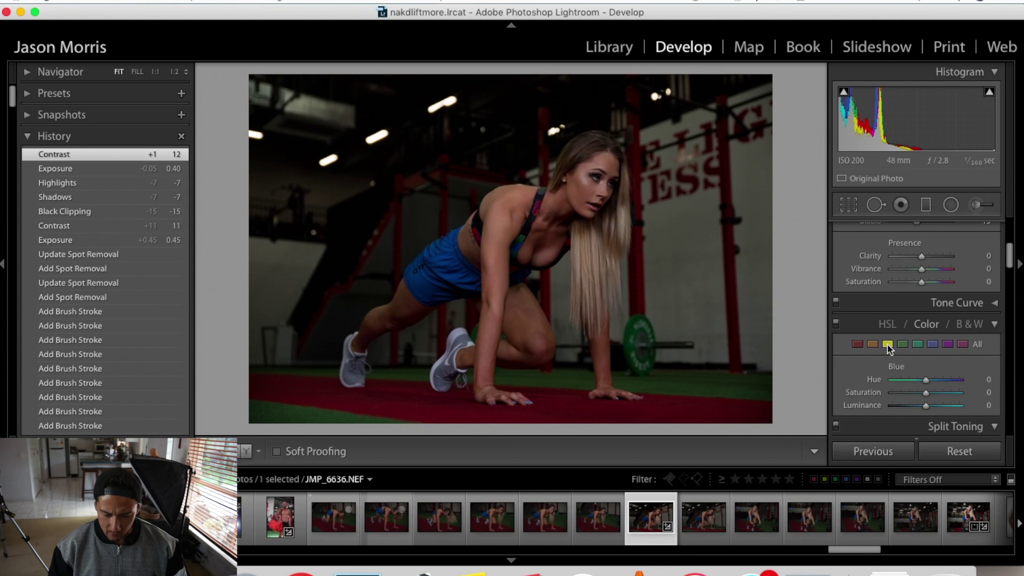
left_click(888, 348)
scroll(927, 372, "down", 2)
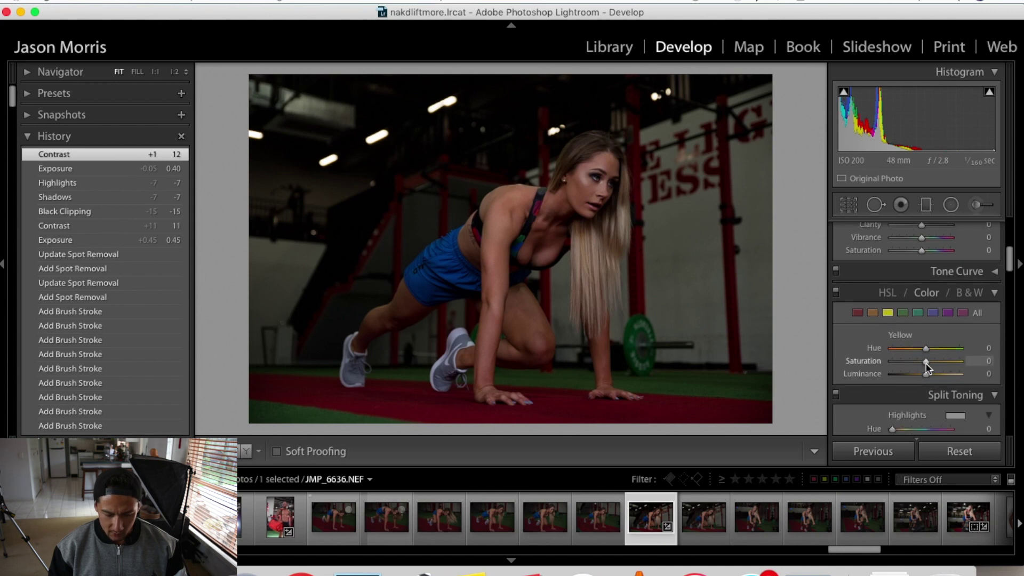
left_click_drag(925, 365, 874, 368)
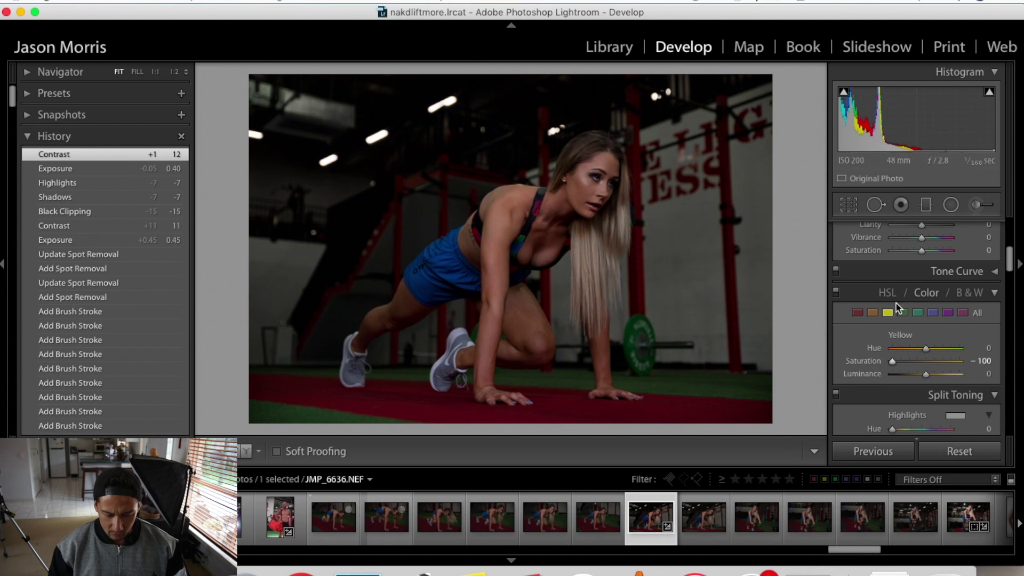
left_click_drag(899, 361, 940, 362)
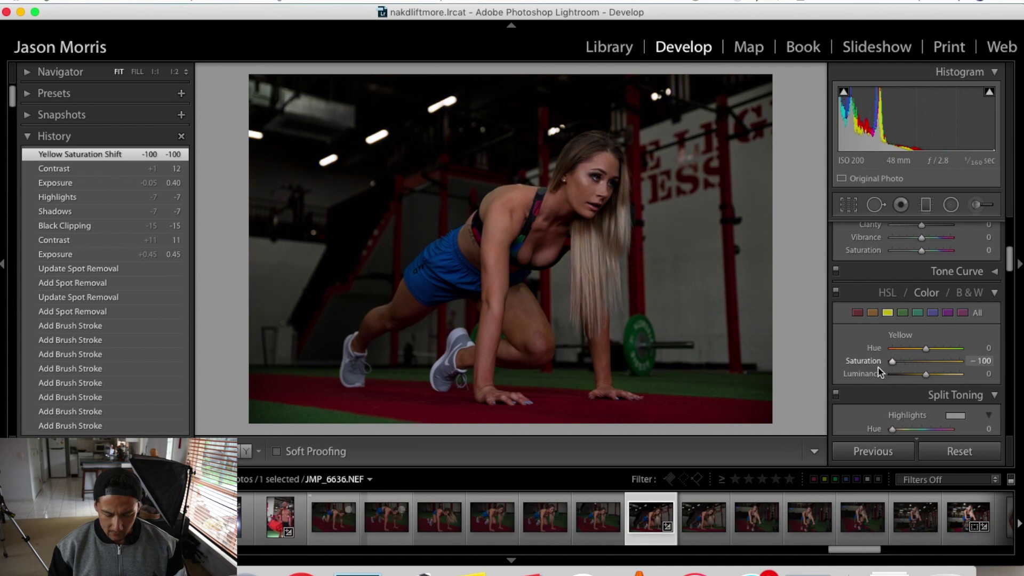
scroll(896, 317, "up", 5)
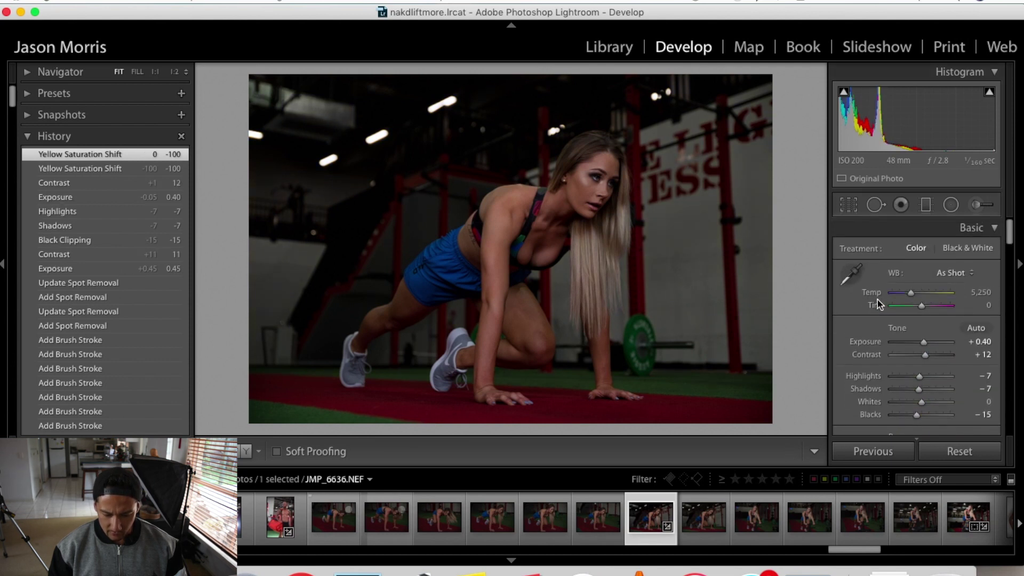
left_click(911, 295)
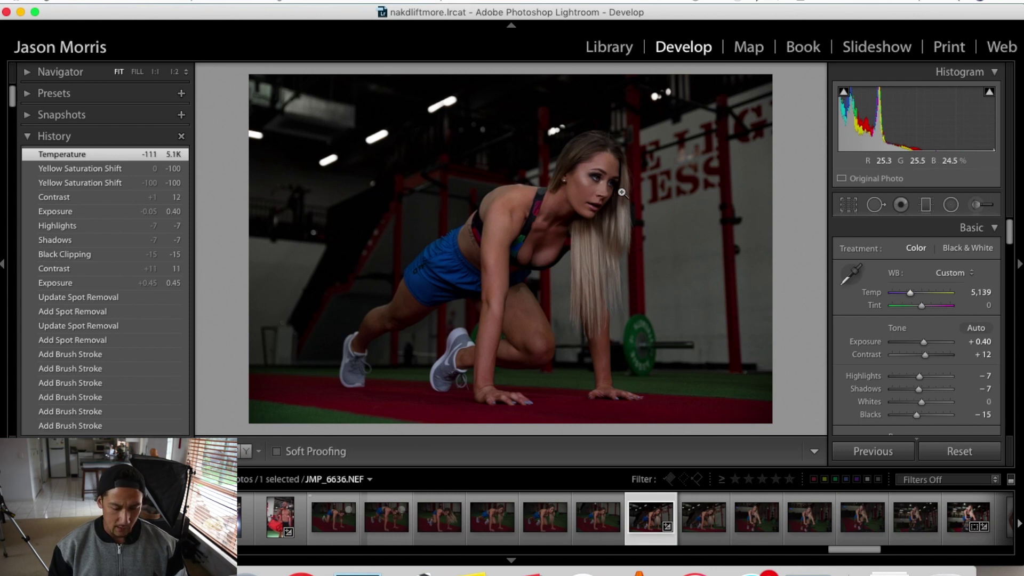
Check the face up close and set the photo's clarity to +2 and vibrance to +9
left_click(600, 176)
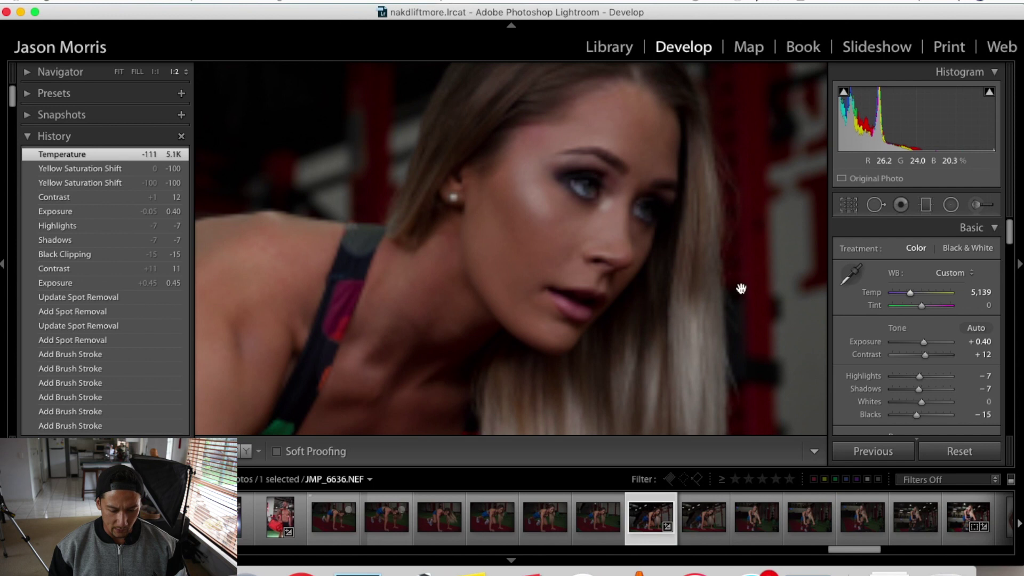
scroll(935, 363, "down", 3)
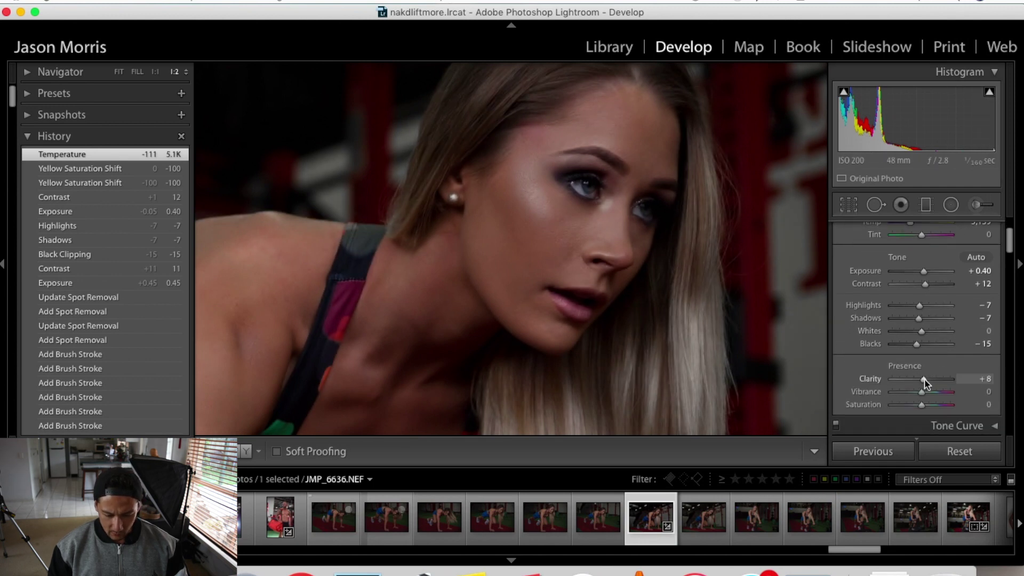
left_click_drag(925, 383, 922, 383)
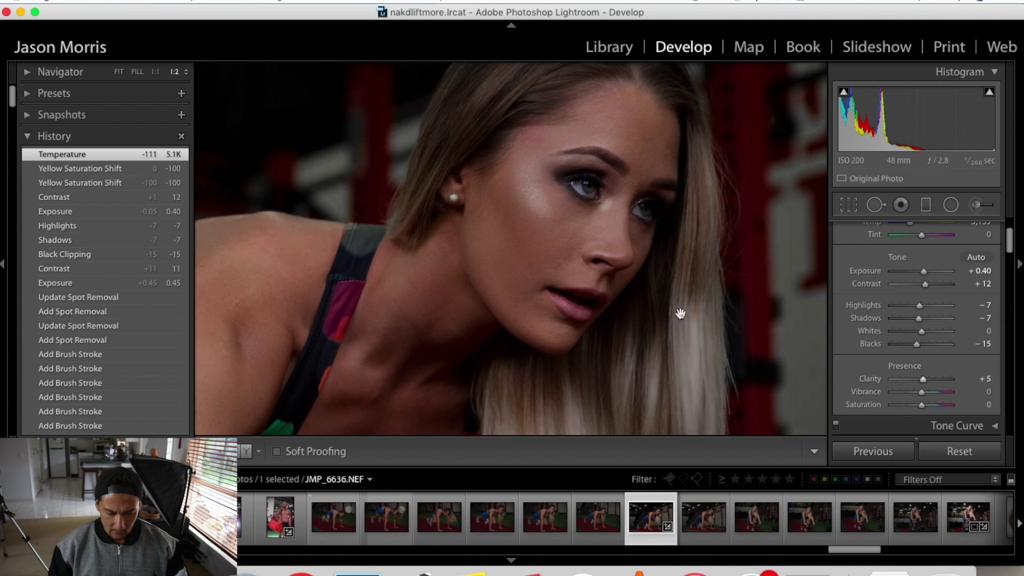
key("z")
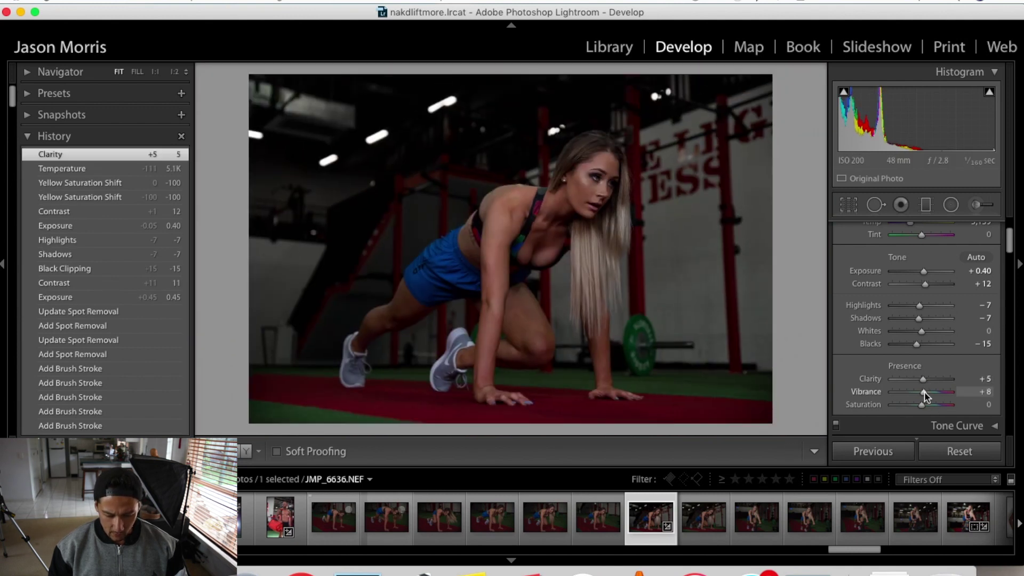
left_click_drag(925, 396, 924, 396)
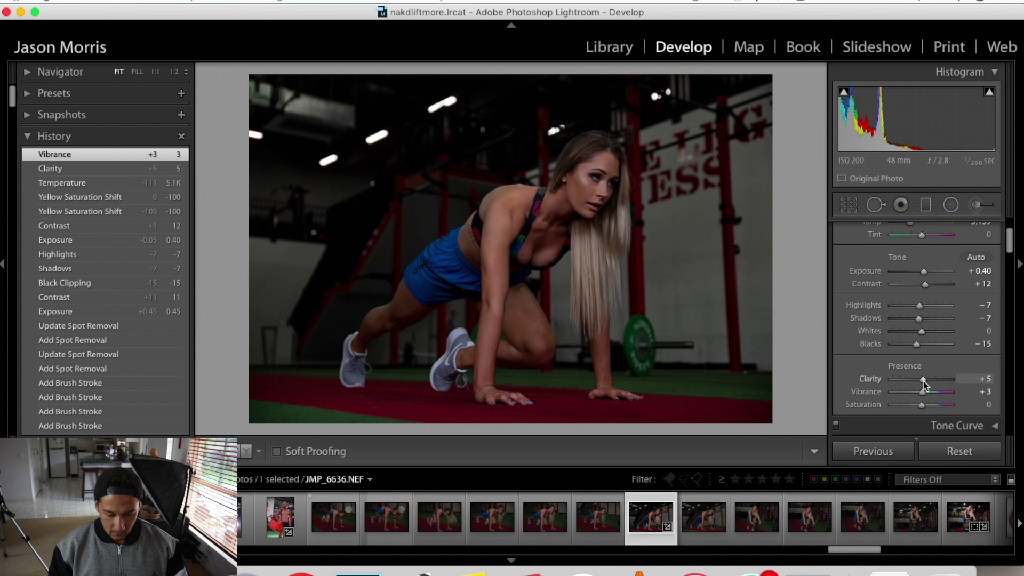
left_click_drag(923, 379, 926, 393)
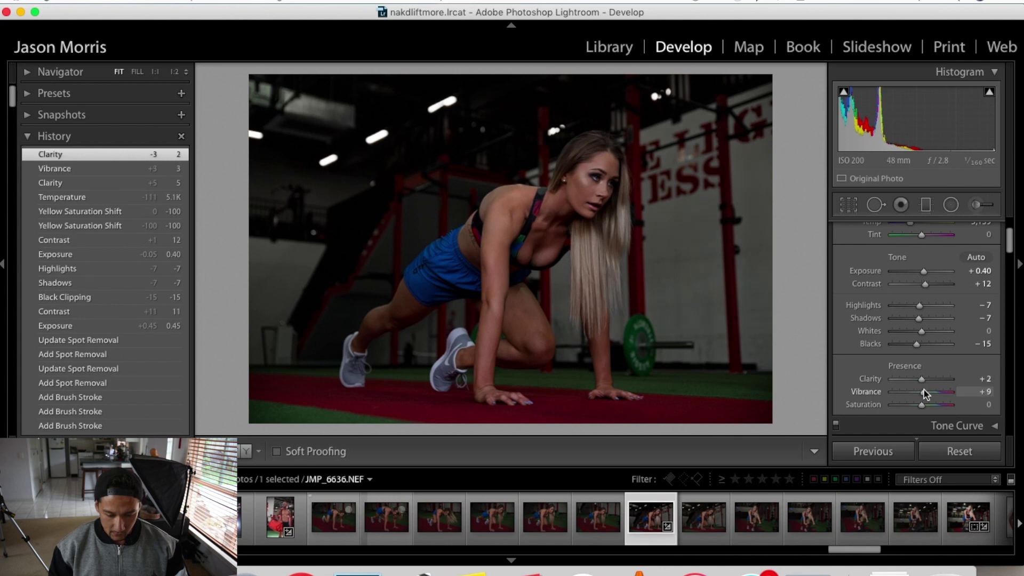
Refine the tone with contrast +18, exposure +0.50, highlights −10 and blacks −19
left_click_drag(928, 288, 927, 285)
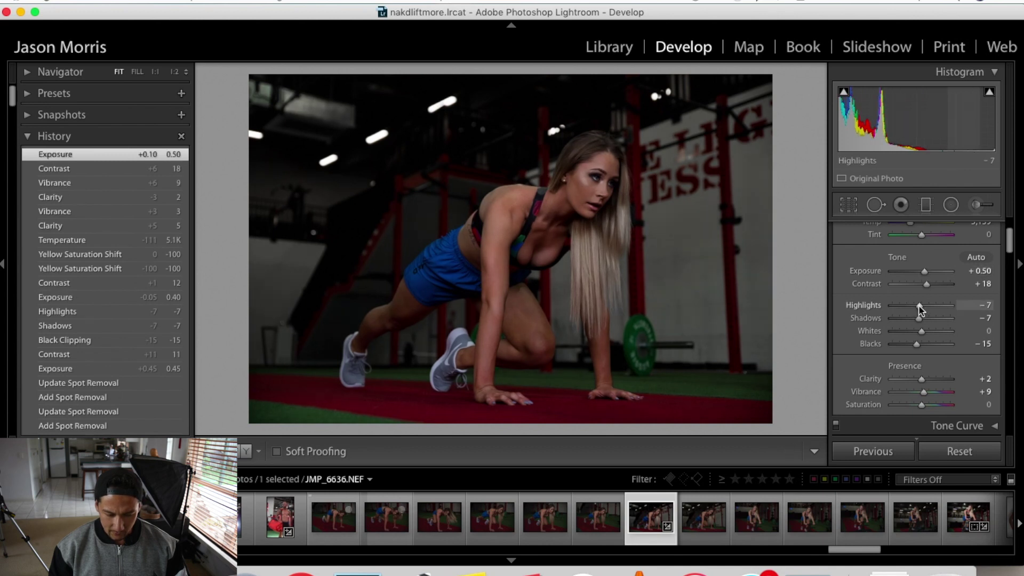
left_click_drag(919, 307, 921, 310)
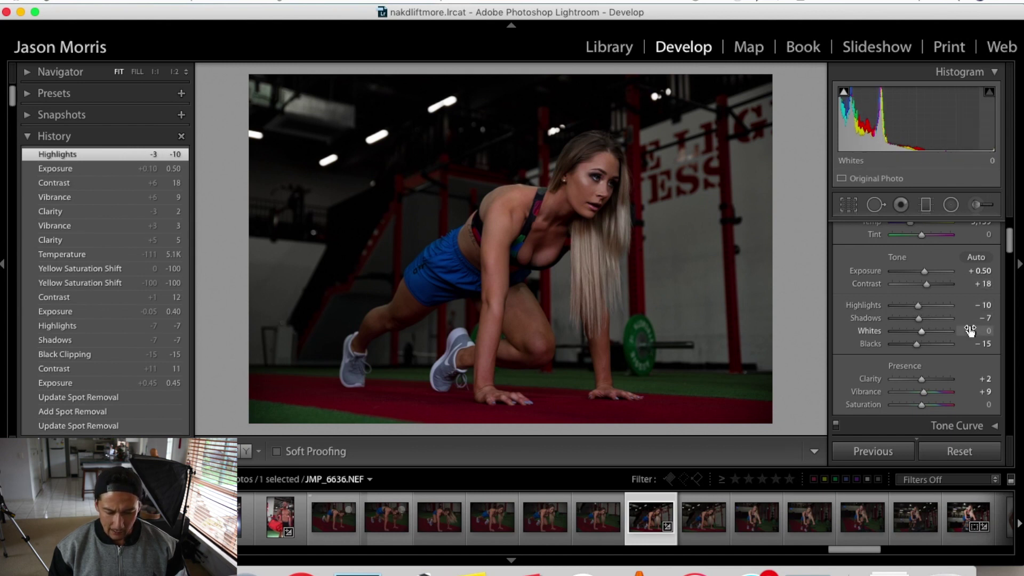
scroll(970, 330, "down", 1)
scroll(969, 331, "down", 3)
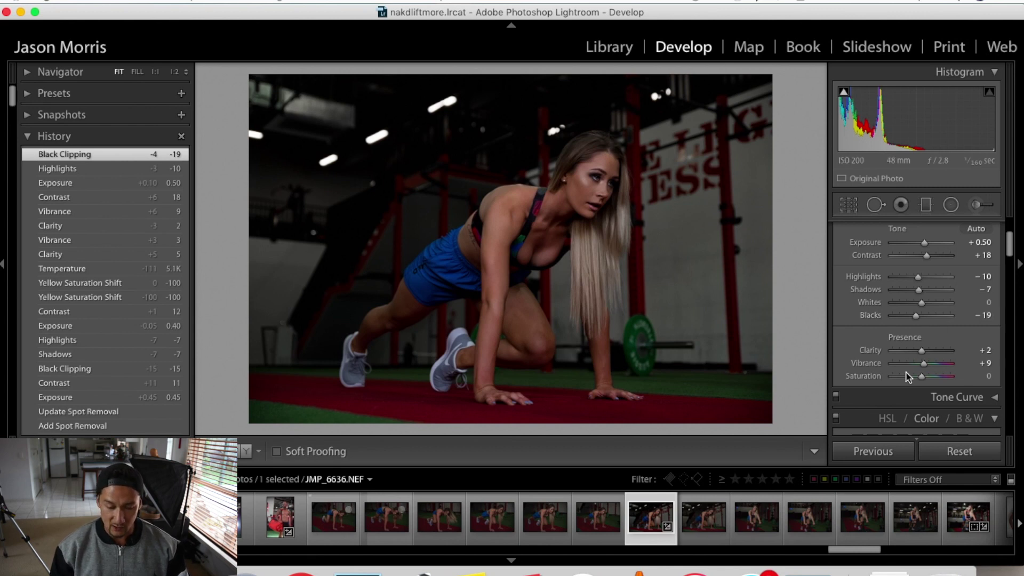
Darken the photo's edges by setting the manual lens correction vignetting amount to −55
scroll(912, 375, "down", 10)
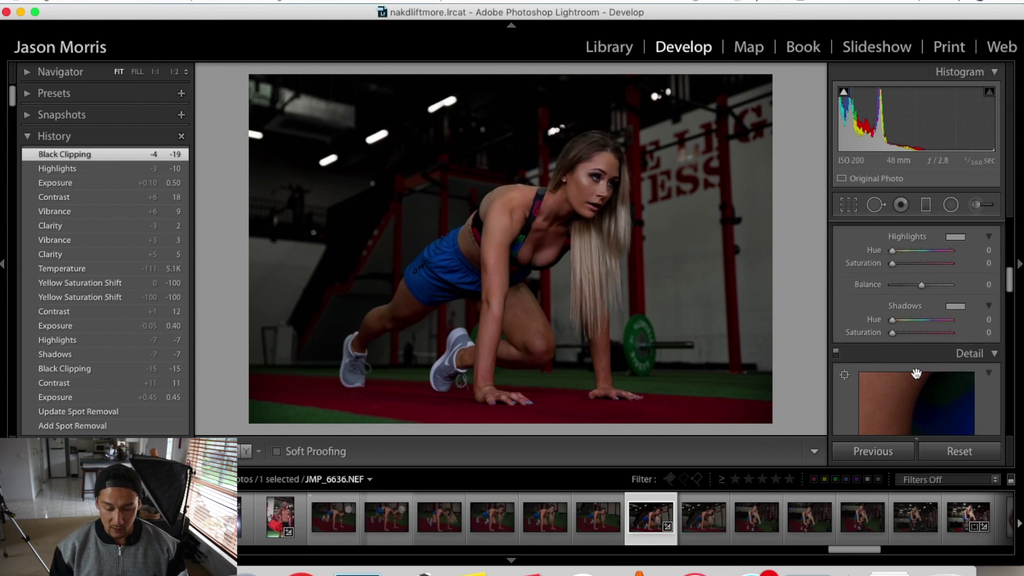
scroll(916, 374, "down", 8)
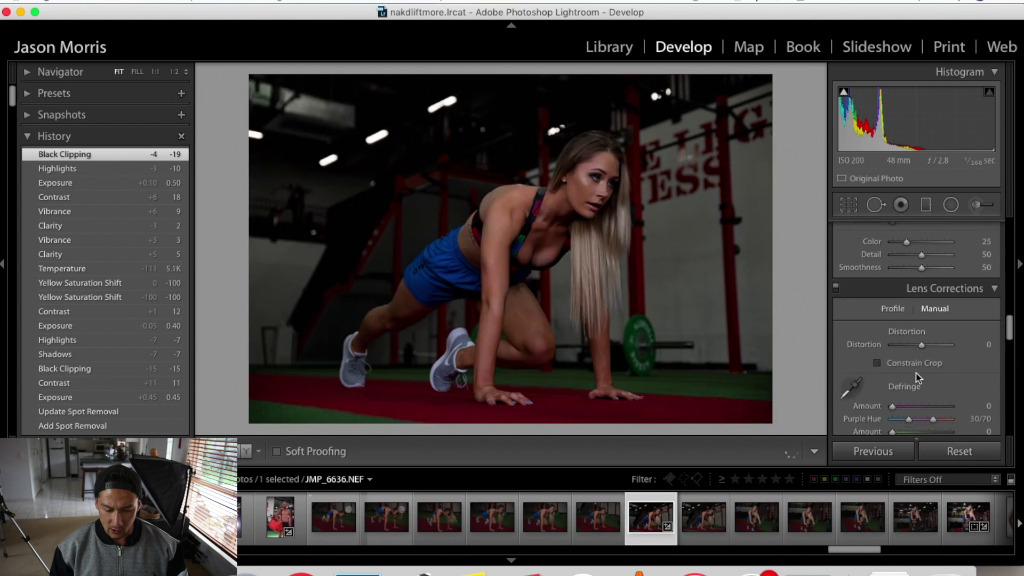
scroll(916, 376, "down", 5)
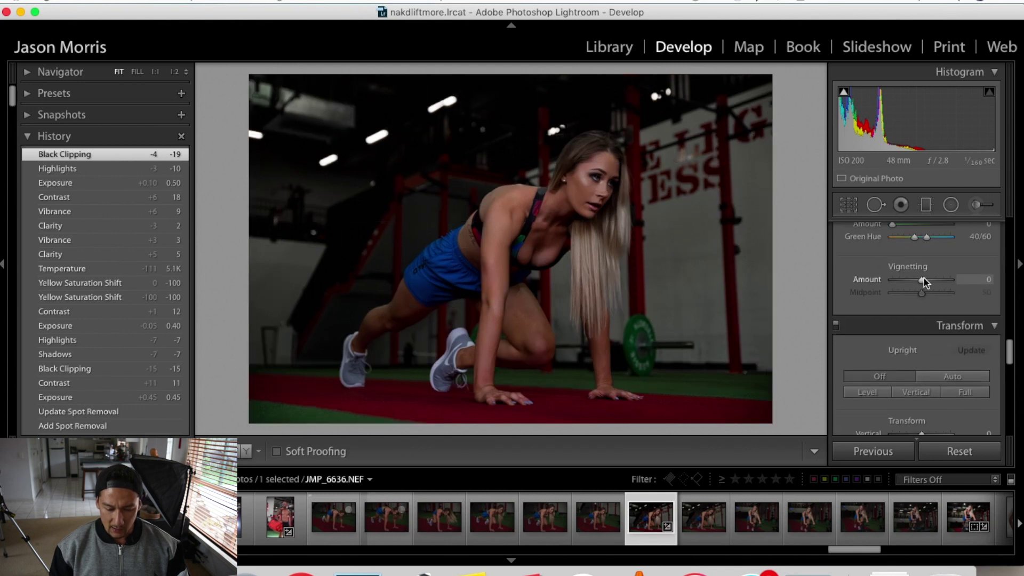
left_click_drag(924, 278, 892, 286)
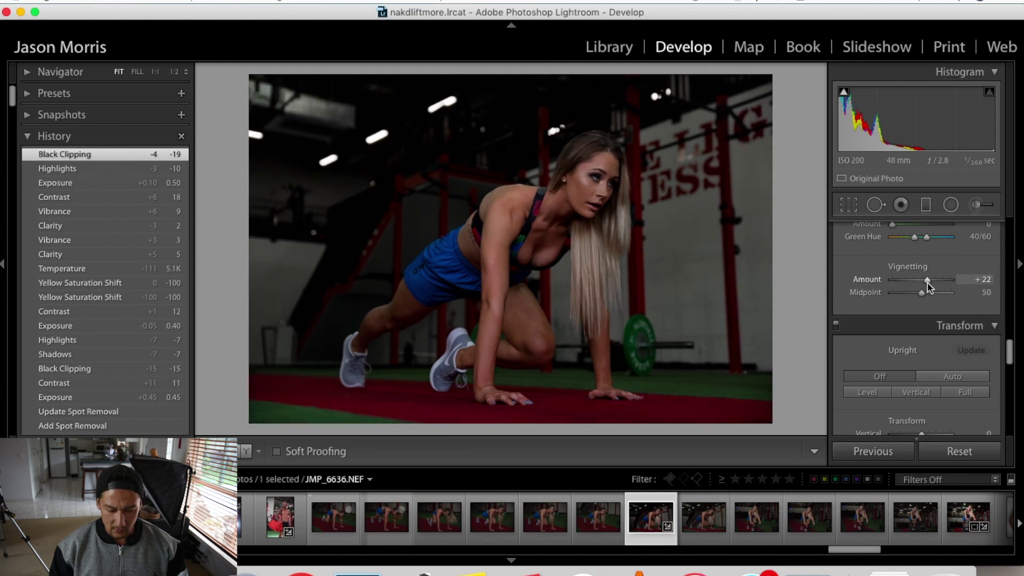
left_click(905, 286)
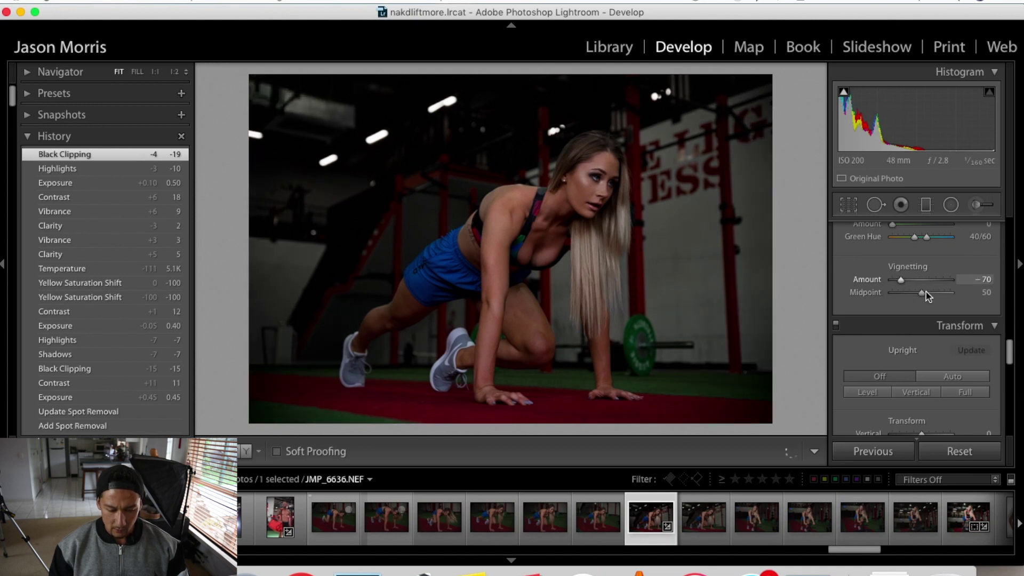
left_click(907, 293)
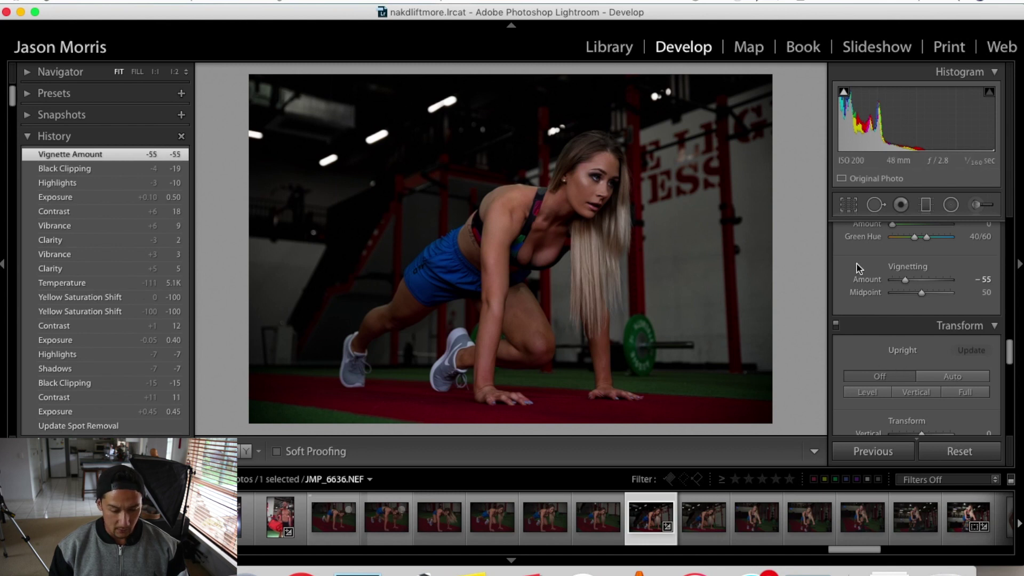
Show the before and after views side by side and compare the shoulder, face and hair, settling on 1:4 zoom
scroll(860, 257, "up", 5)
scroll(861, 258, "up", 5)
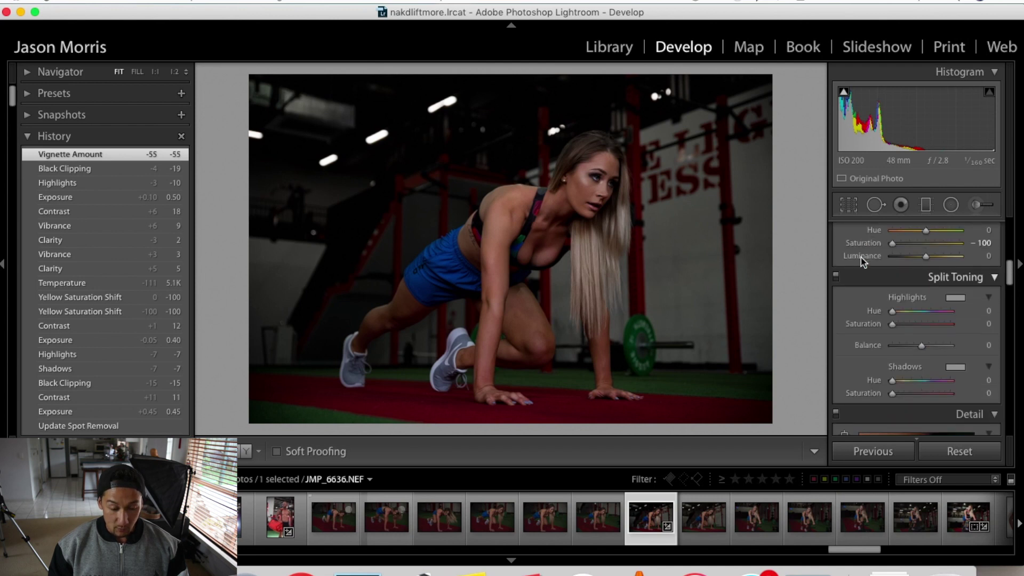
left_click(245, 452)
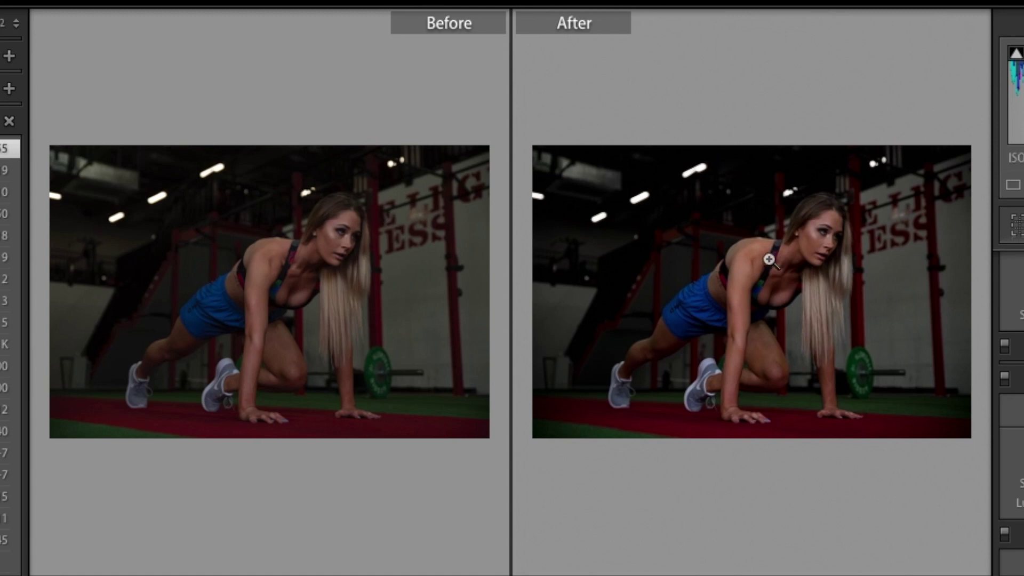
left_click(769, 259)
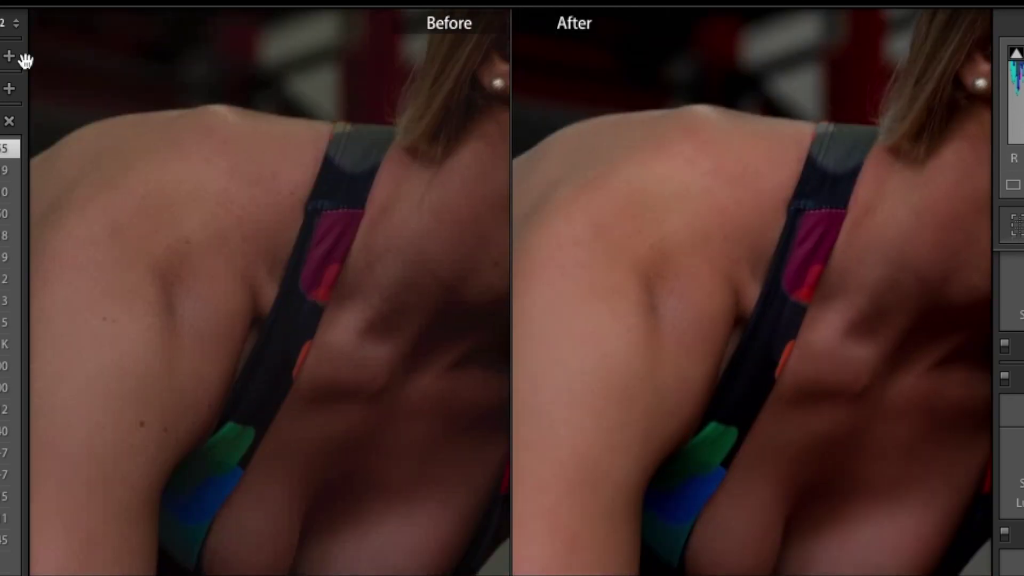
left_click(730, 310)
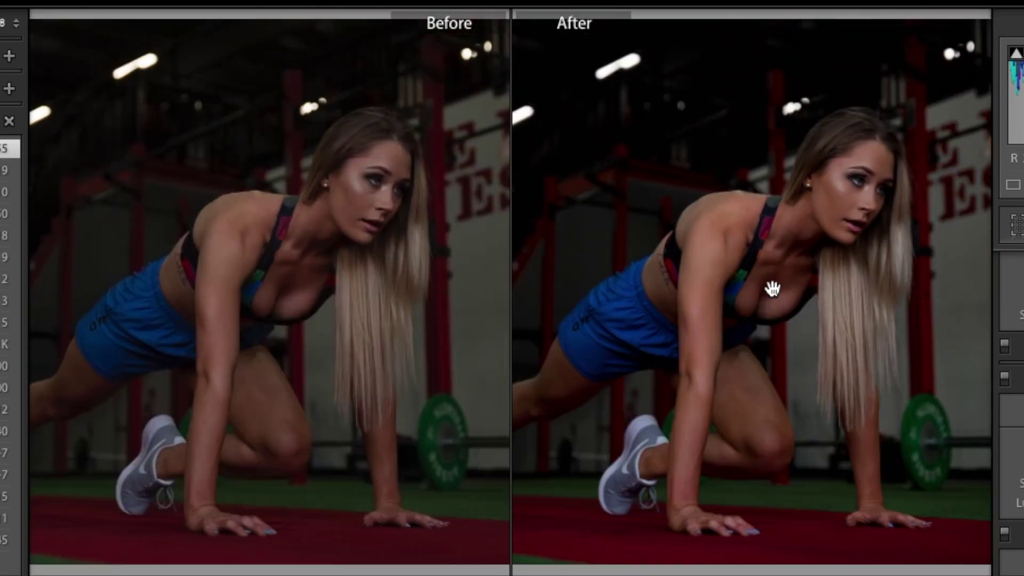
left_click(791, 276)
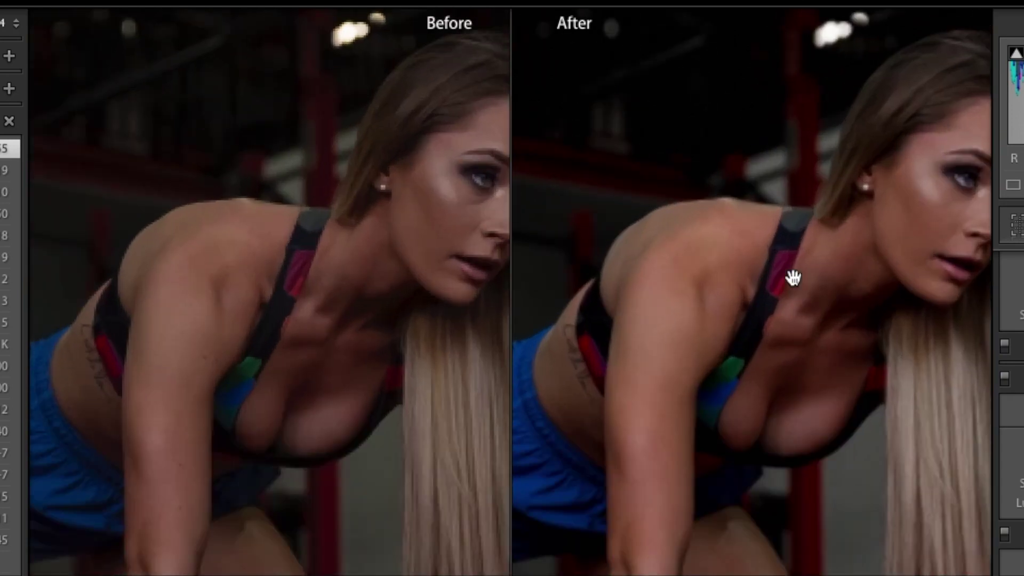
left_click_drag(873, 269, 767, 294)
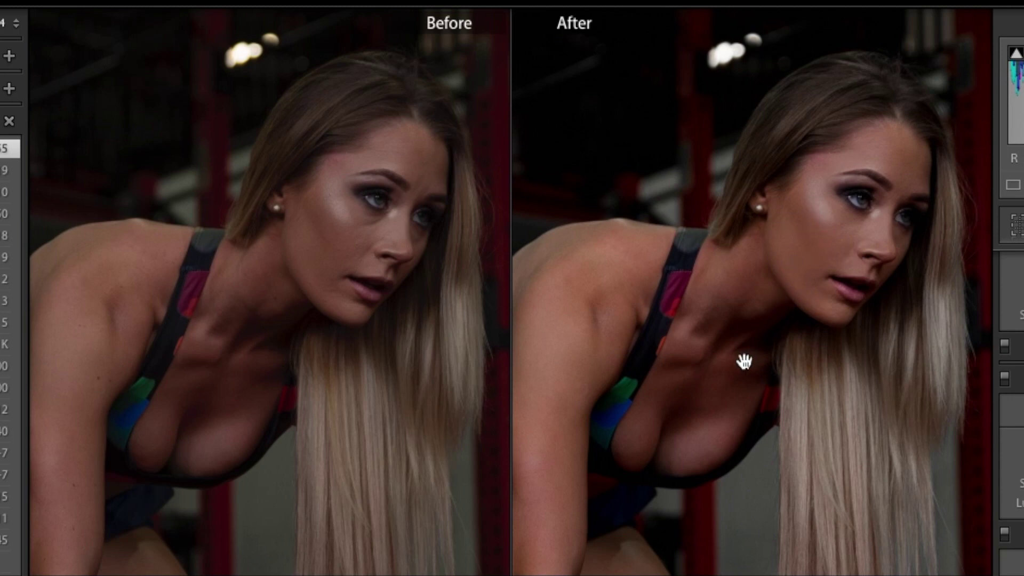
left_click_drag(743, 359, 753, 354)
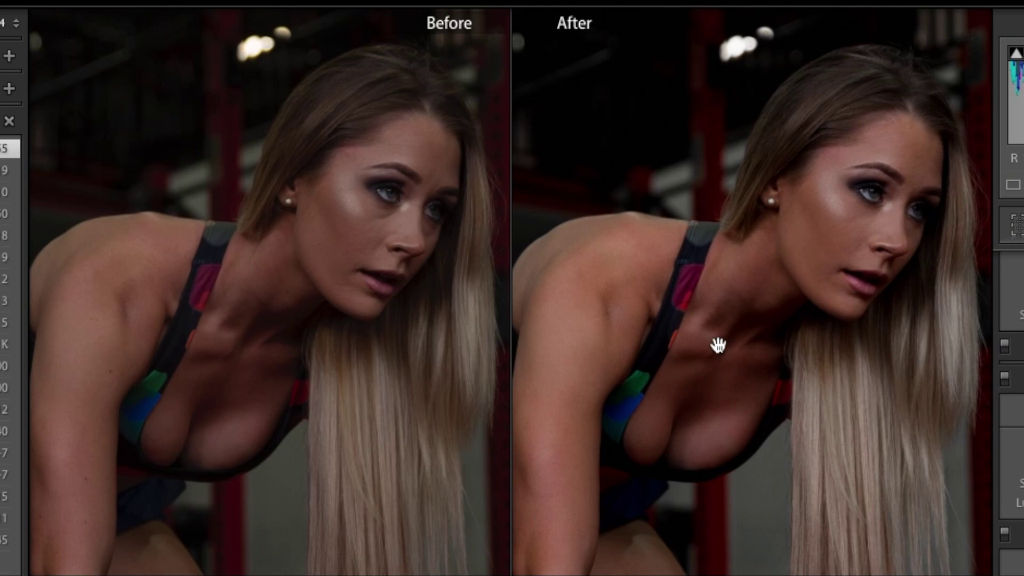
left_click_drag(715, 343, 735, 356)
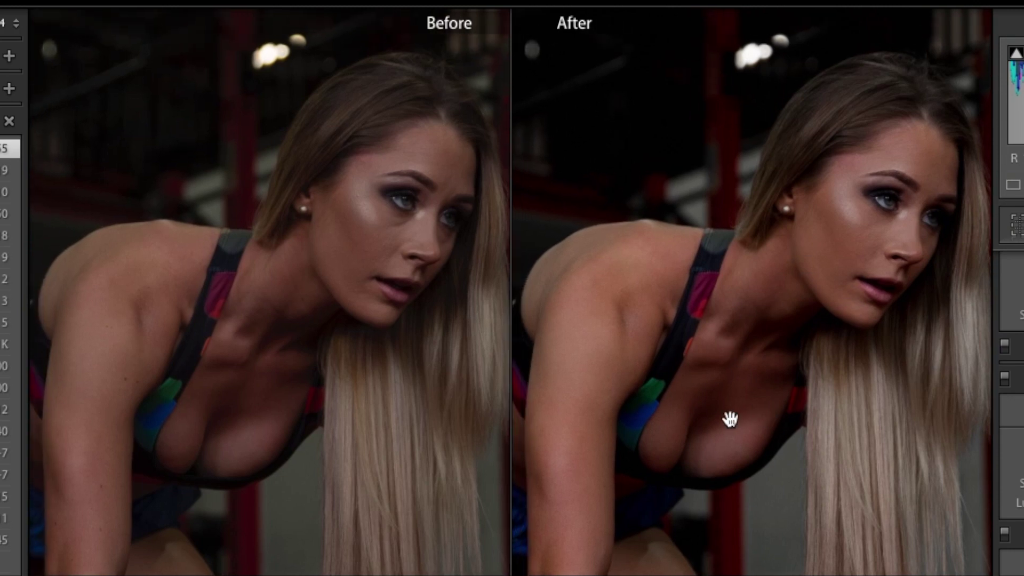
Compare the torso, arm and legs before and after at 1:4 zoom, and check the full photo
left_click_drag(729, 418, 814, 359)
left_click_drag(824, 285, 850, 251)
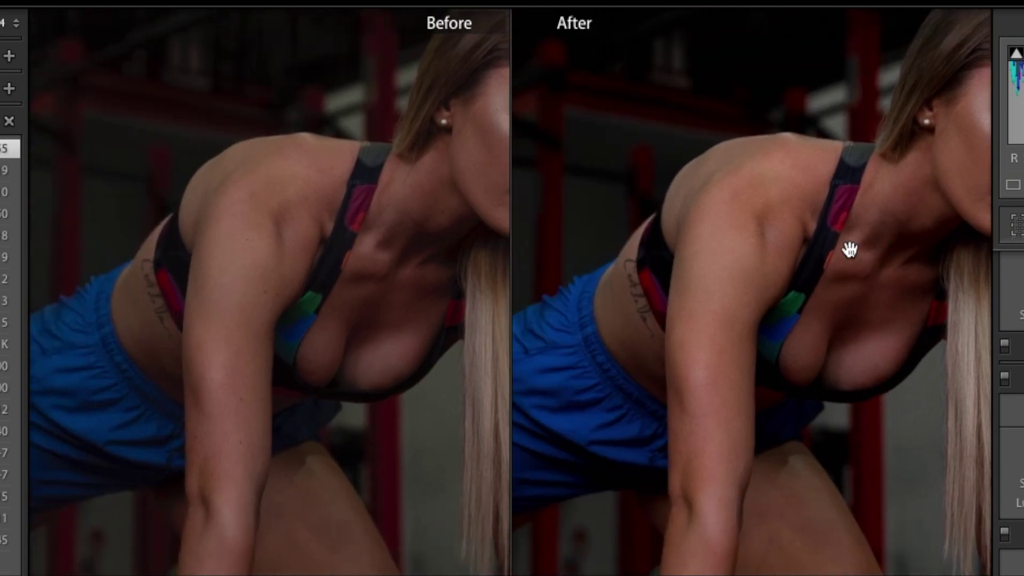
left_click_drag(699, 355, 728, 340)
left_click_drag(681, 555, 677, 235)
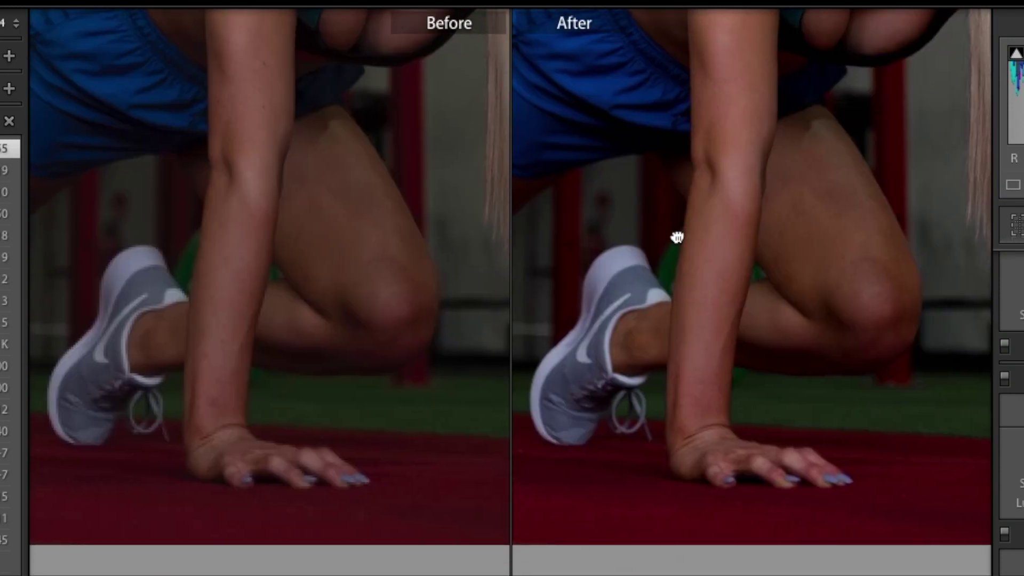
left_click_drag(793, 151, 793, 235)
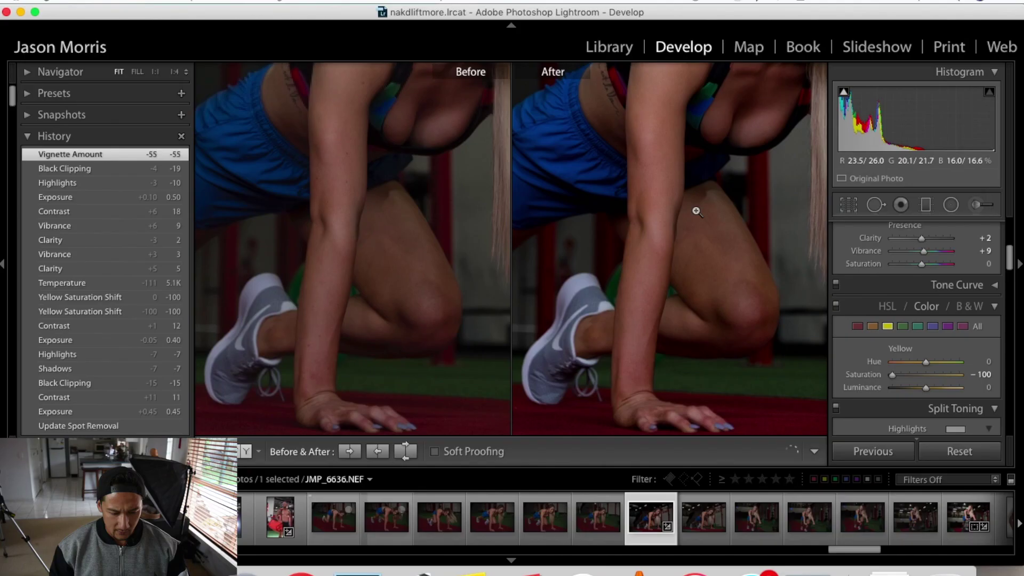
left_click(792, 233)
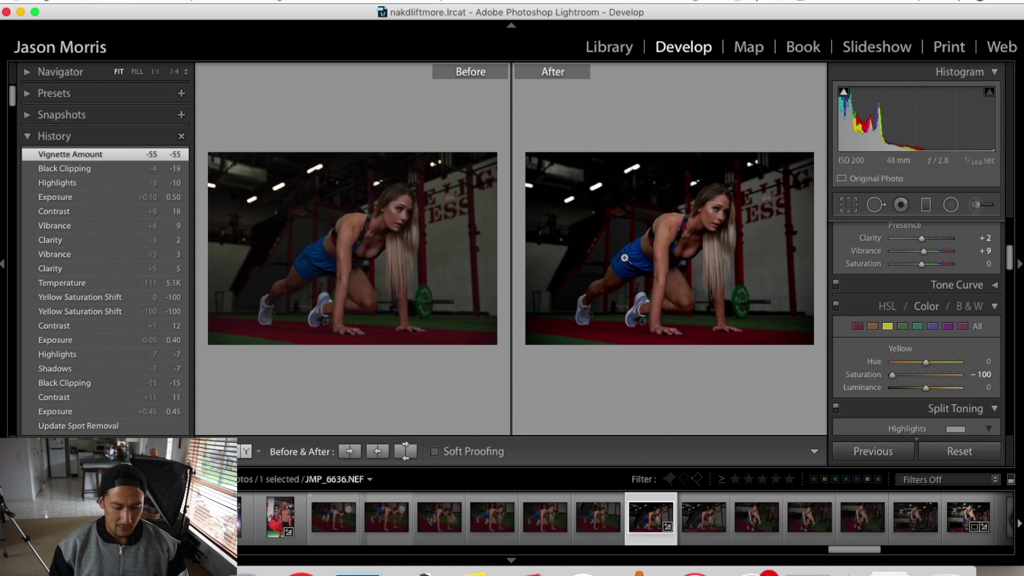
left_click(687, 273)
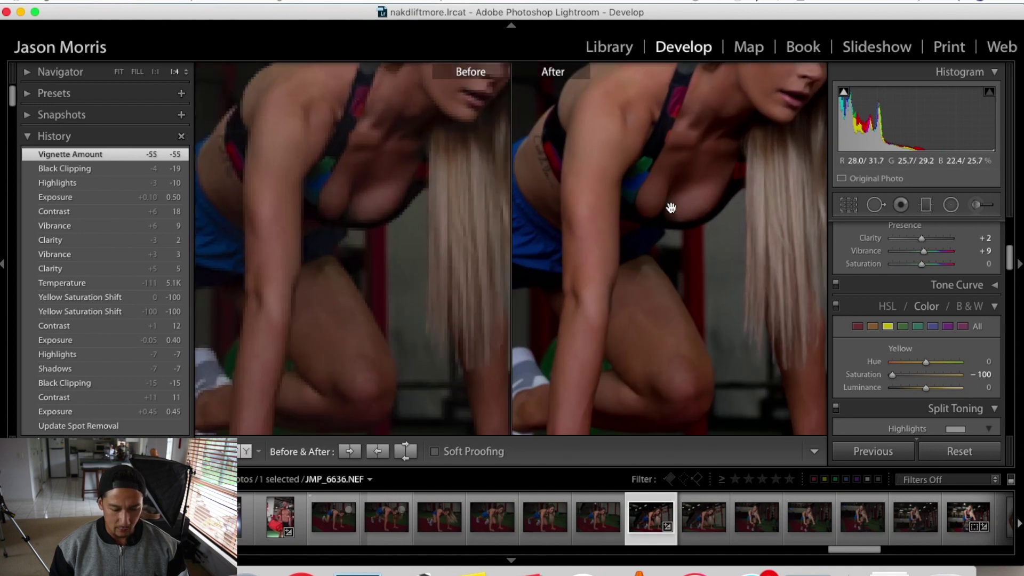